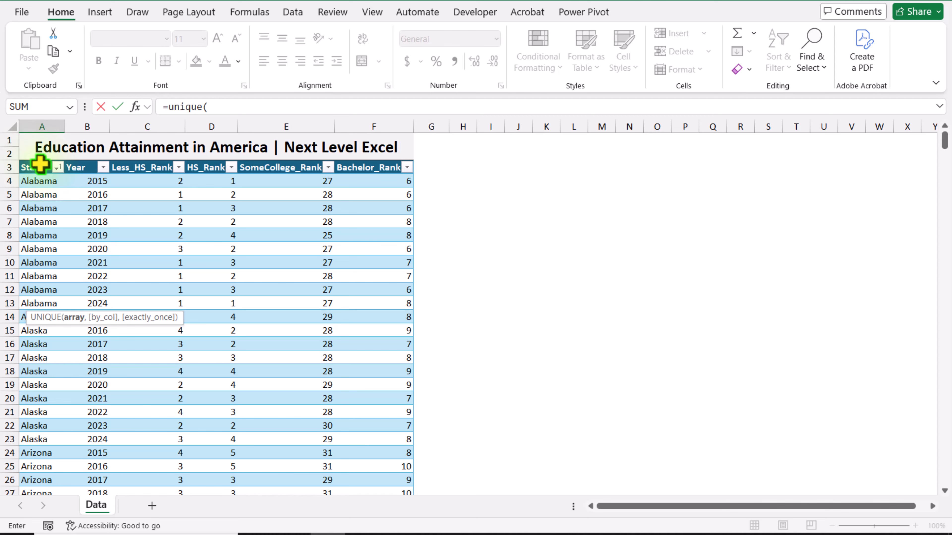
Complete the UNIQUE formula below the table with the table's State column as its array and review the resulting list
left_click(40, 163)
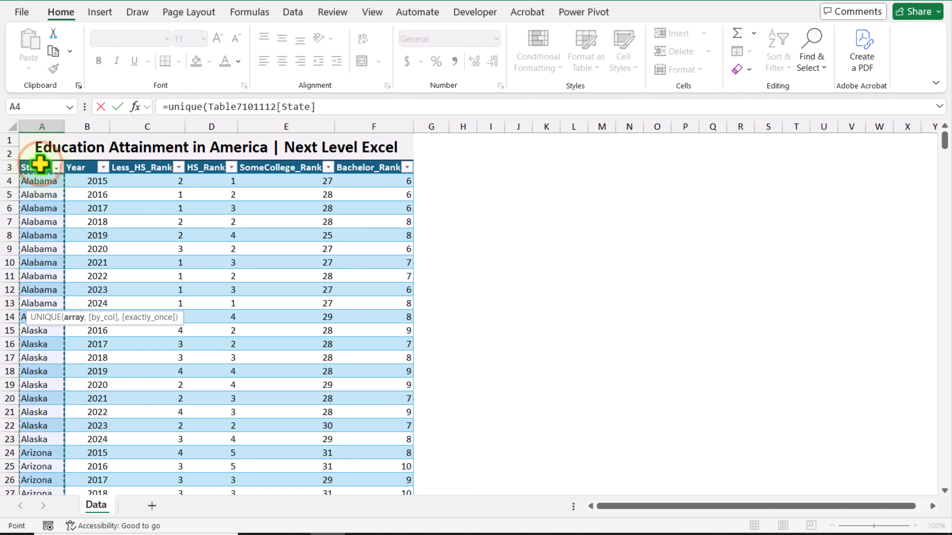
key("Return")
scroll(56, 416, "down", 5)
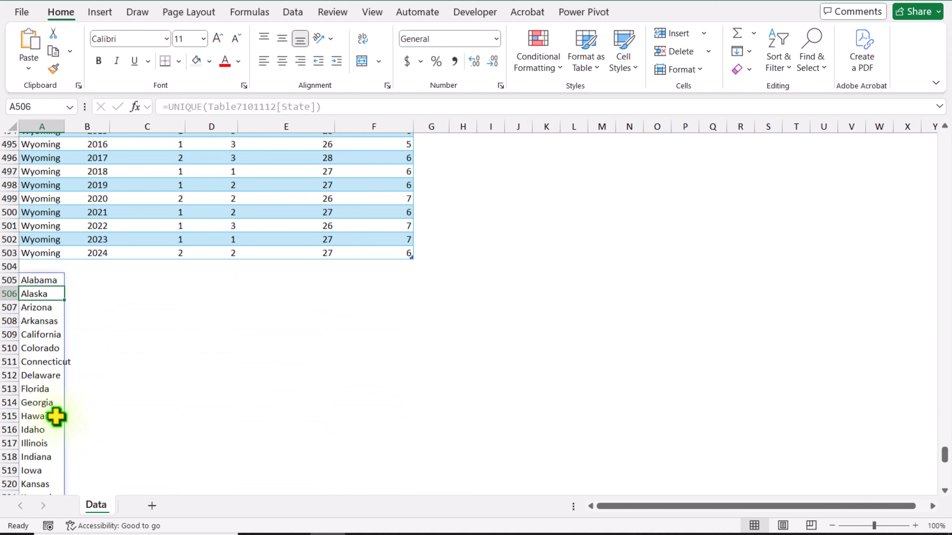
scroll(56, 416, "down", 2)
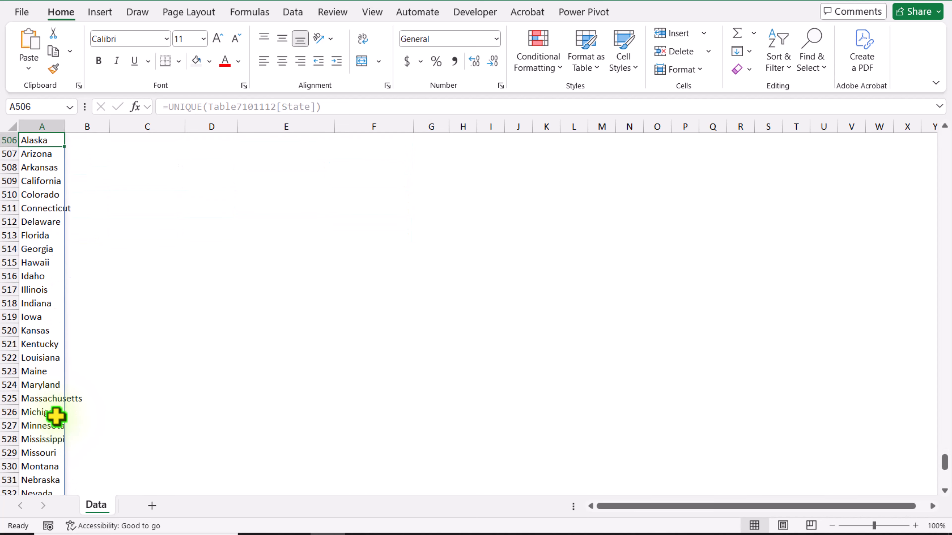
scroll(56, 416, "up", 7)
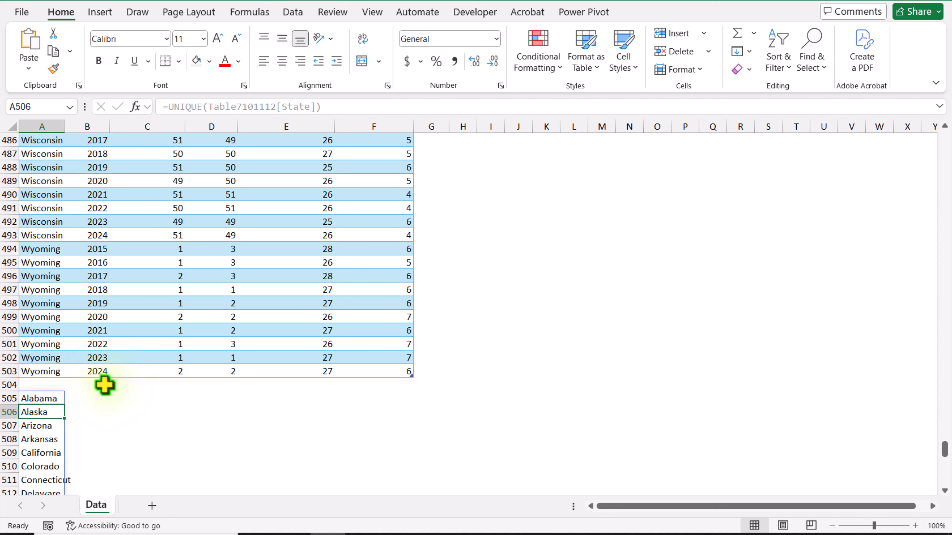
Enter 2025 in cell B505 and fill it down beside every state in the list
left_click(72, 398)
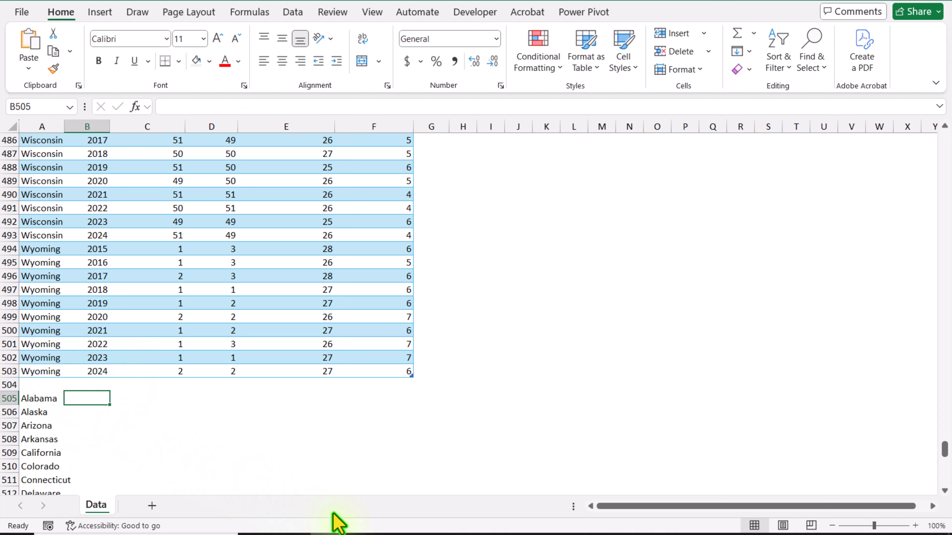
type("2025")
key("Return")
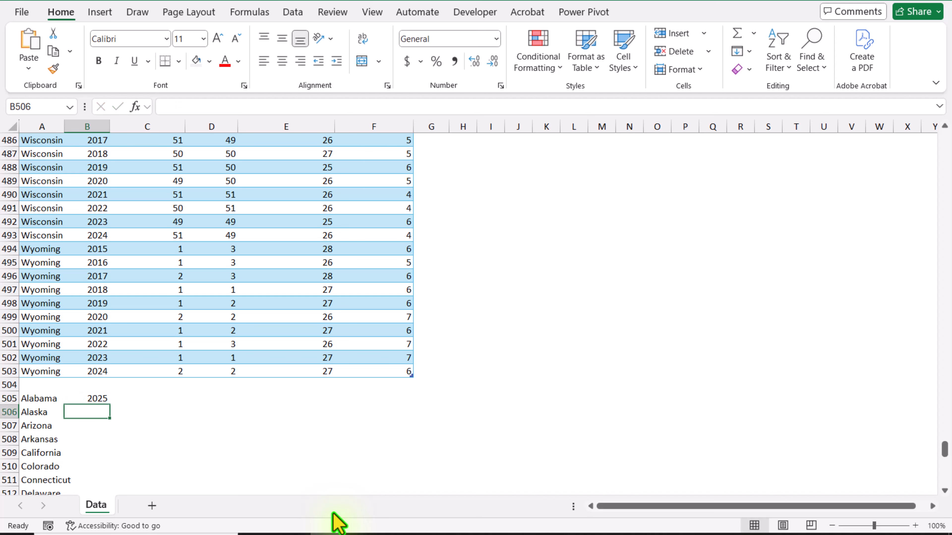
left_click(98, 398)
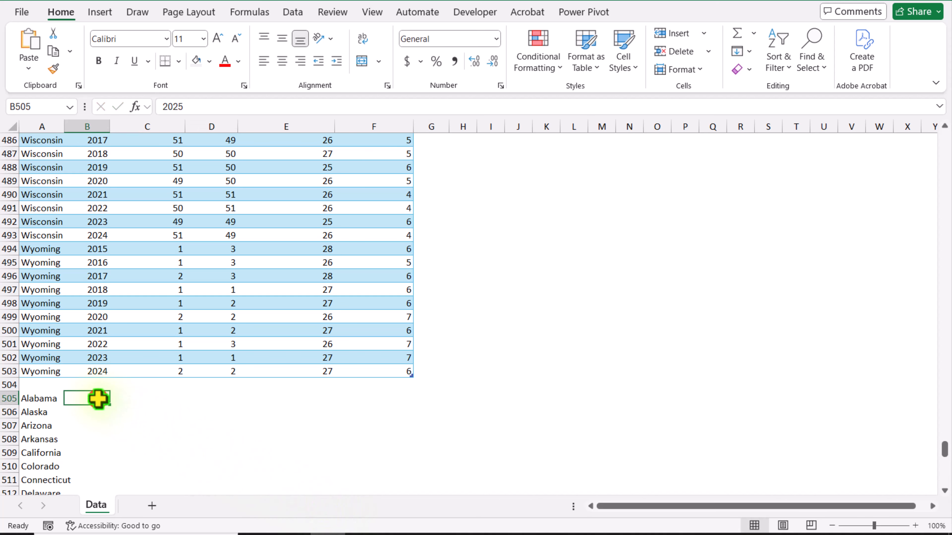
left_click_drag(109, 408, 111, 474)
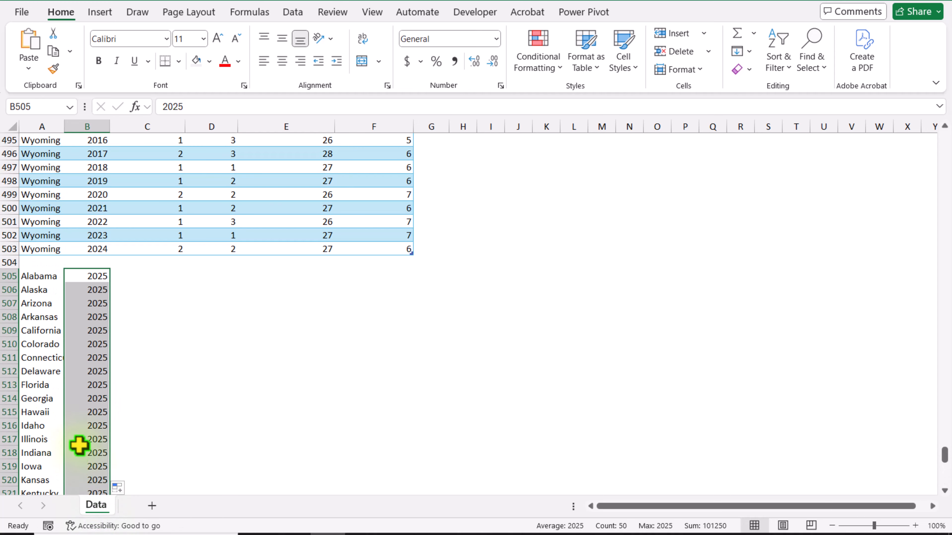
Replace the UNIQUE formula's state list, starting in A505, with static values
left_click(40, 278)
left_click_drag(40, 277, 43, 473)
key("ctrl+c")
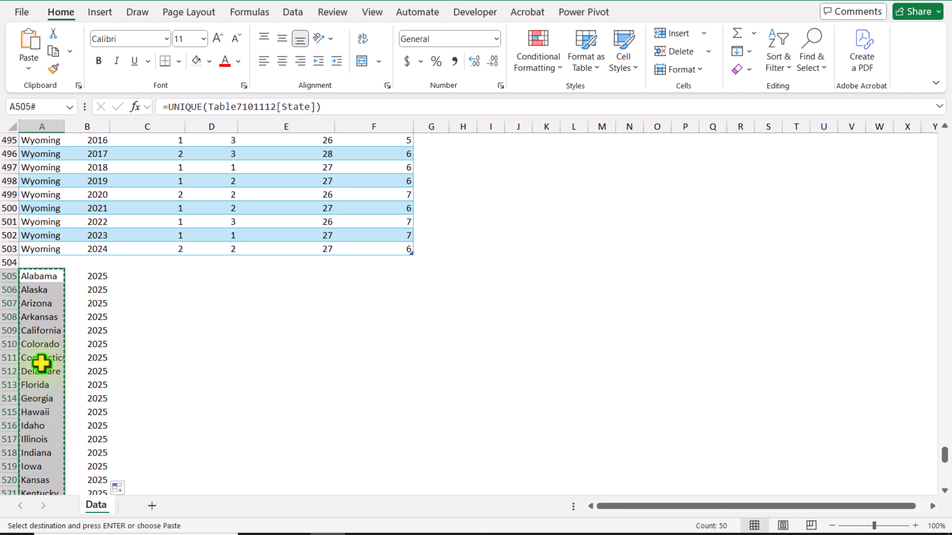
right_click(46, 304)
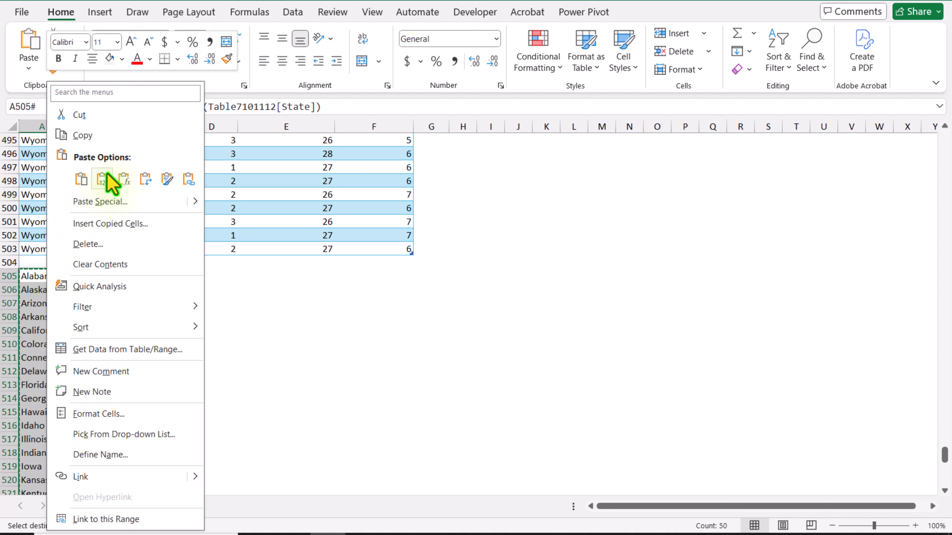
left_click(102, 179)
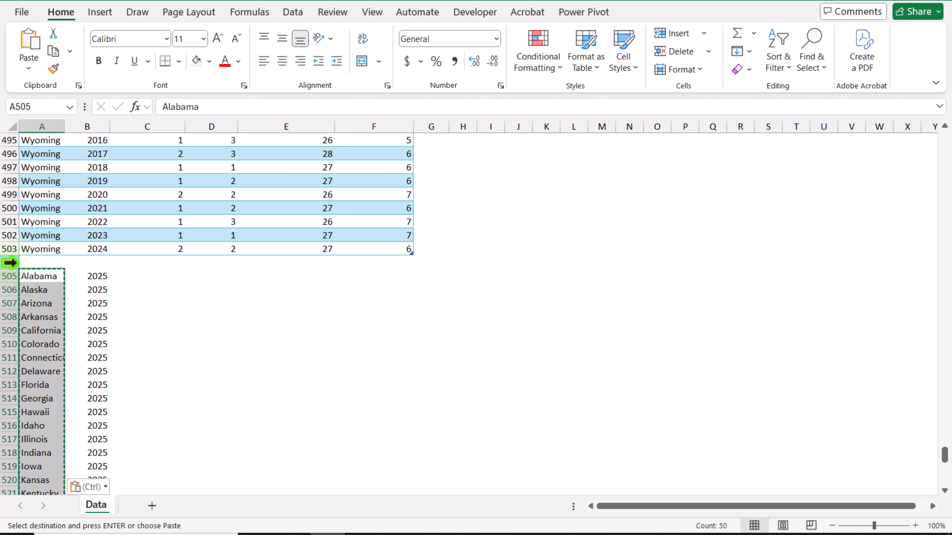
Delete the blank row 504 and extend the table down to row 553, covering all the 2025 state rows
left_click(10, 262)
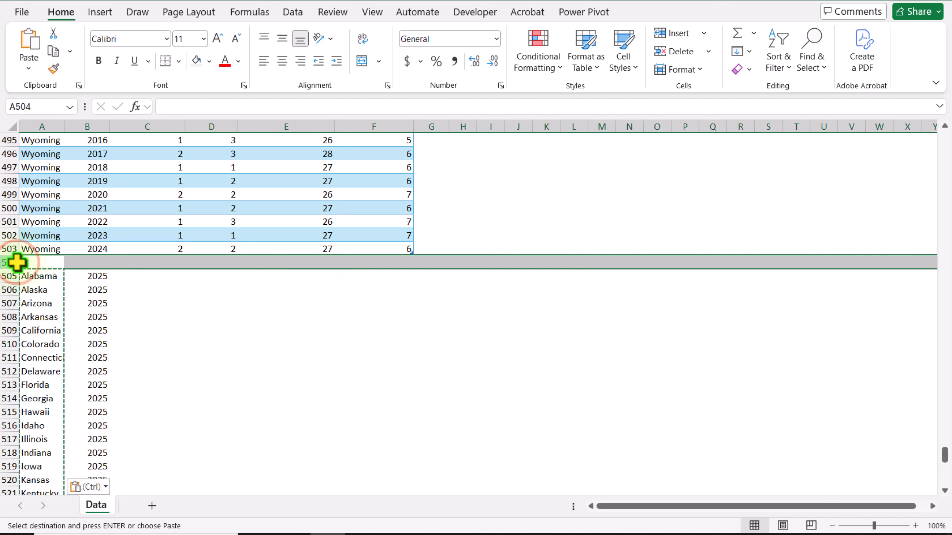
right_click(15, 263)
left_click(56, 147)
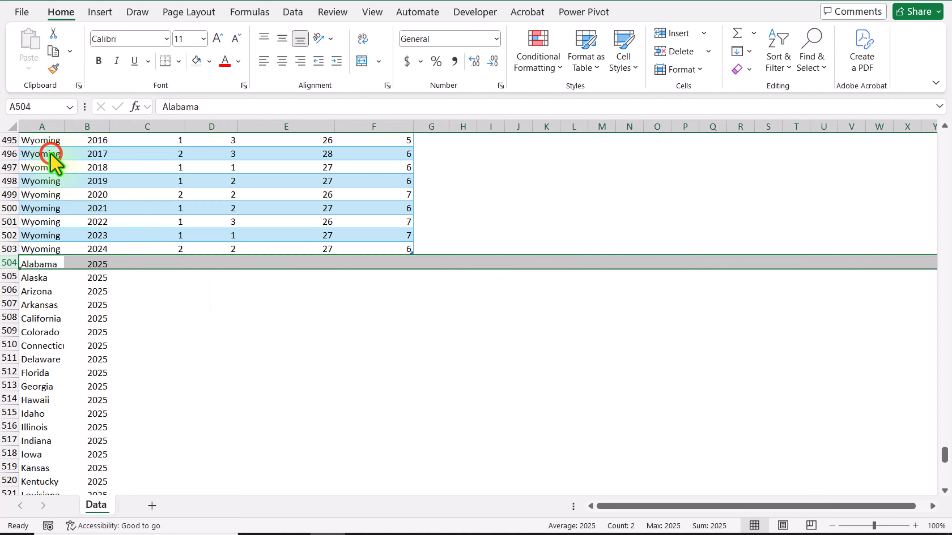
left_click(277, 315)
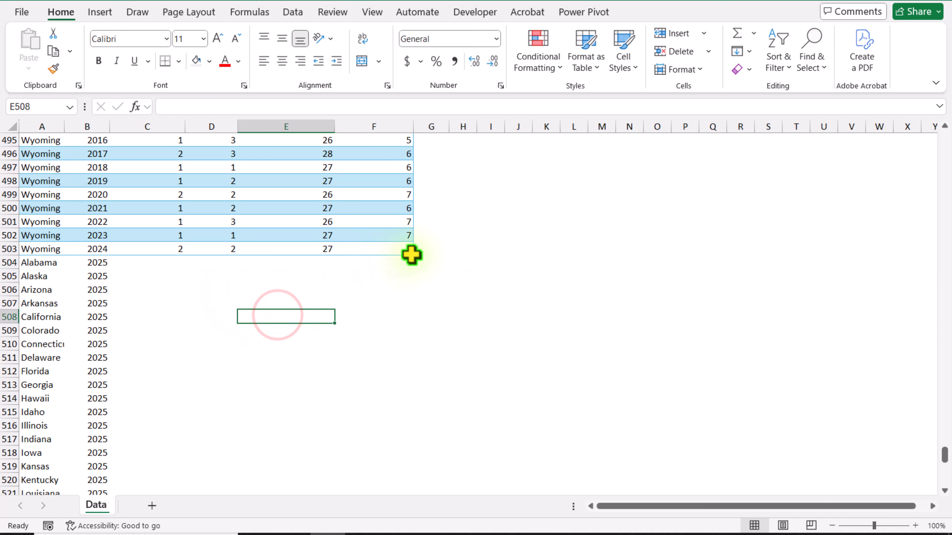
left_click_drag(409, 259, 417, 376)
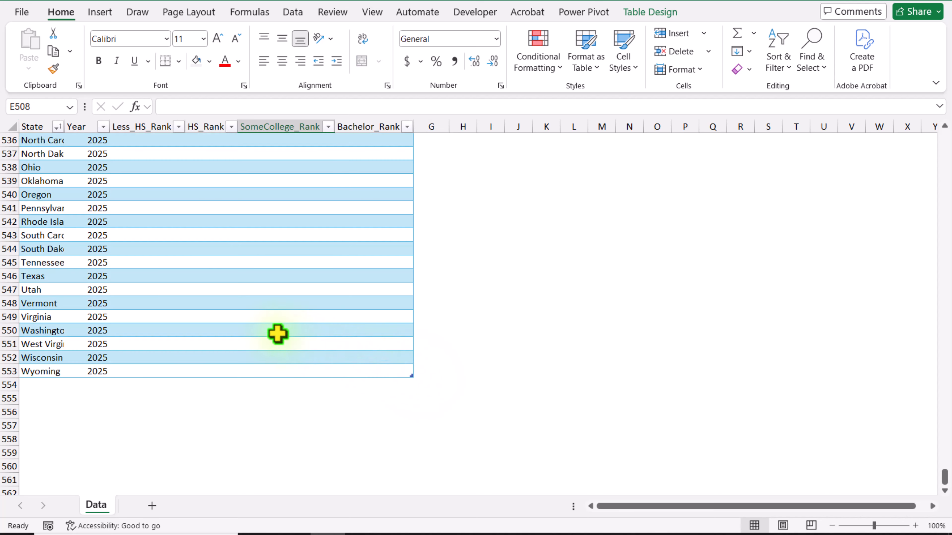
Sort the table by State from A to Z and check the added 2025 rows
left_click(165, 300)
key("ctrl+Up")
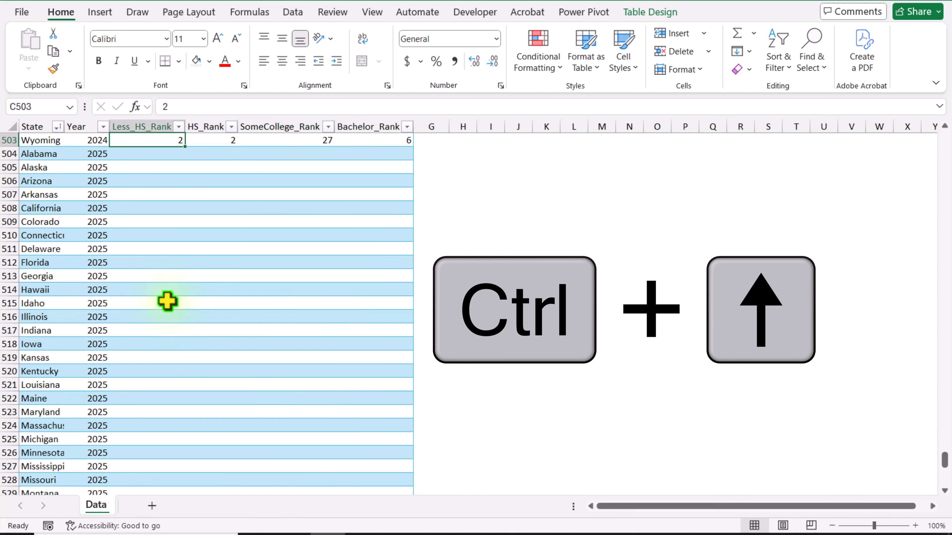
key("ctrl+Up")
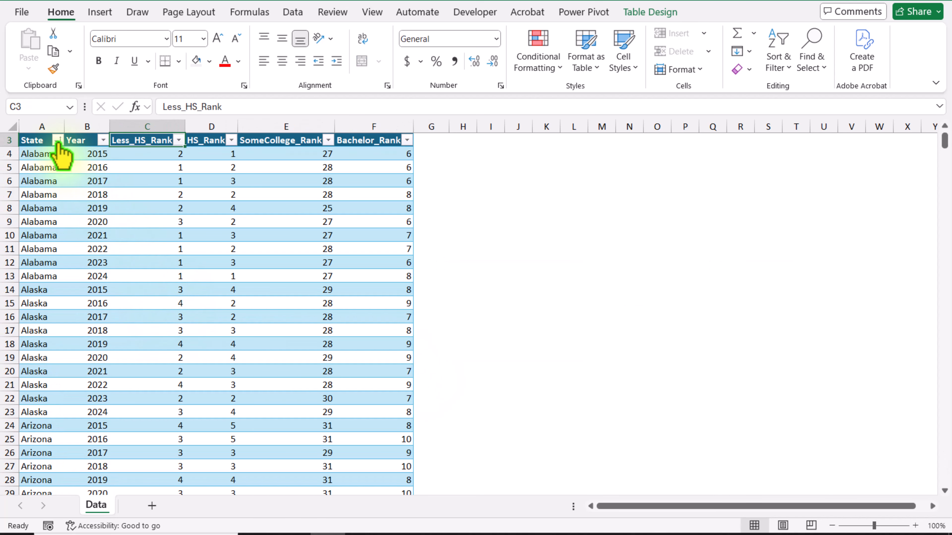
left_click(56, 141)
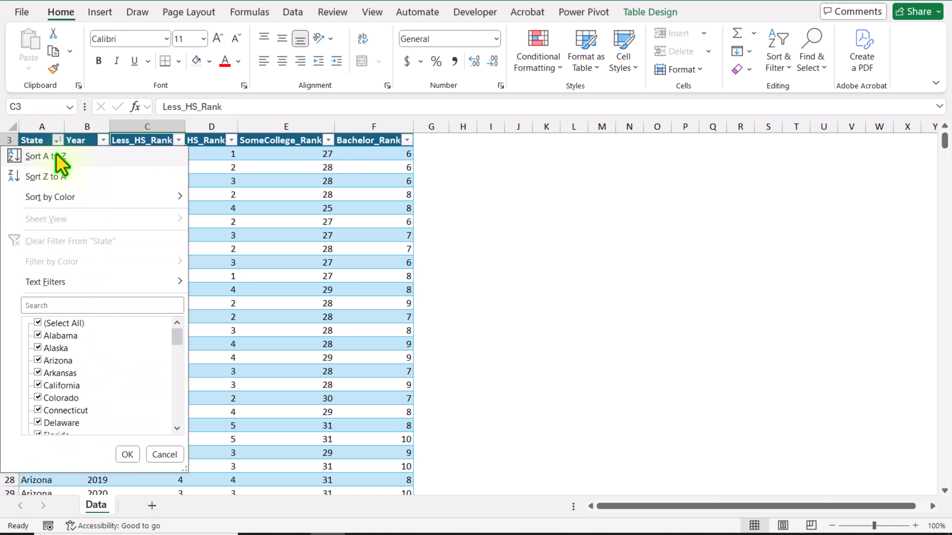
left_click(56, 160)
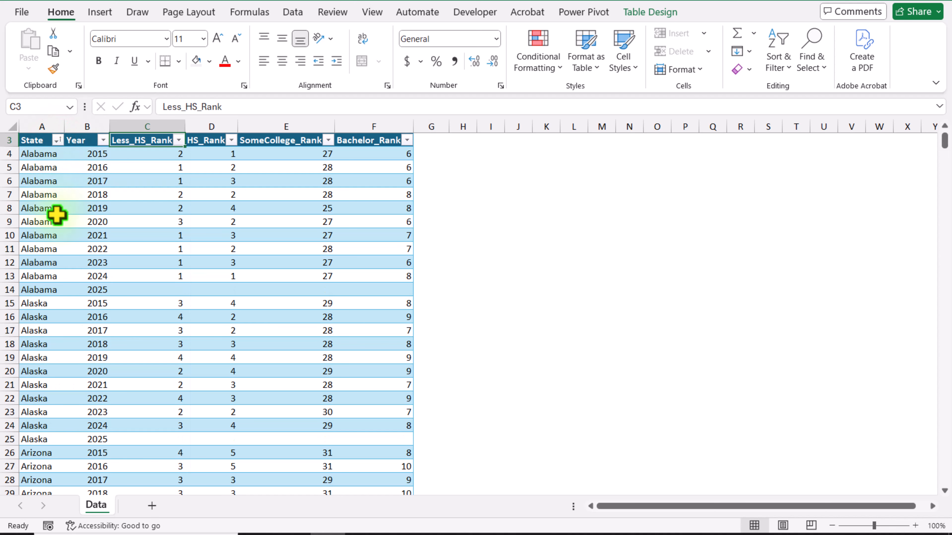
left_click_drag(58, 293, 361, 291)
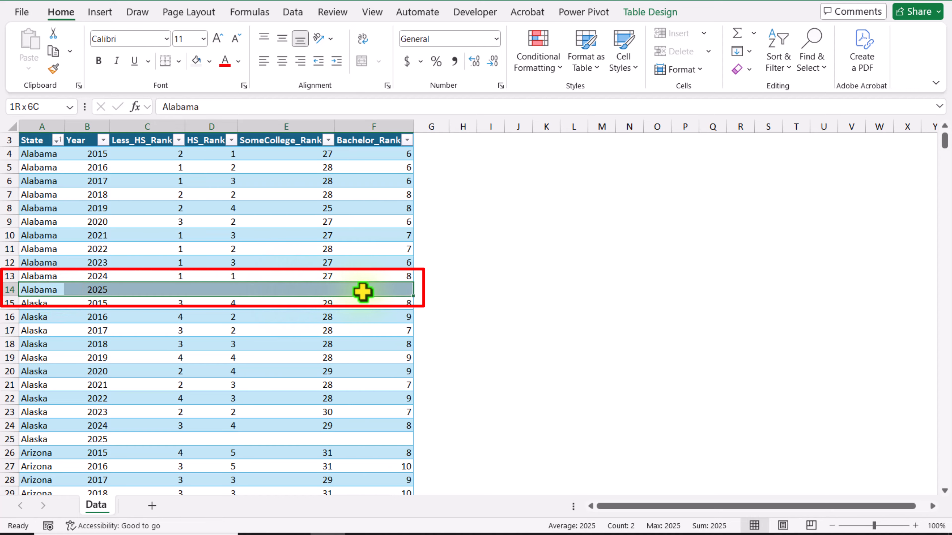
scroll(123, 346, "down", 5)
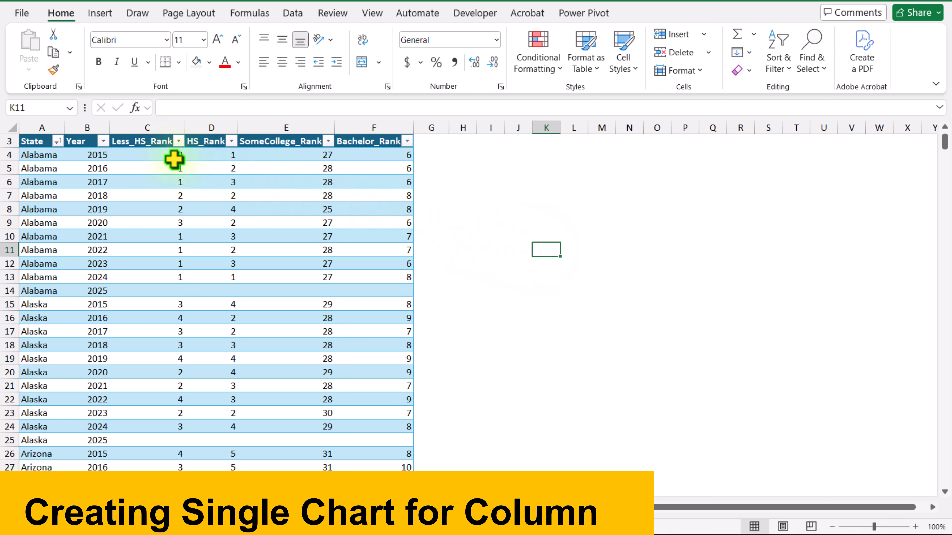
Insert a Scatter with Smooth Lines chart from the Year and Less_HS_Rank columns, using the variant that plots years horizontally
left_click(82, 135)
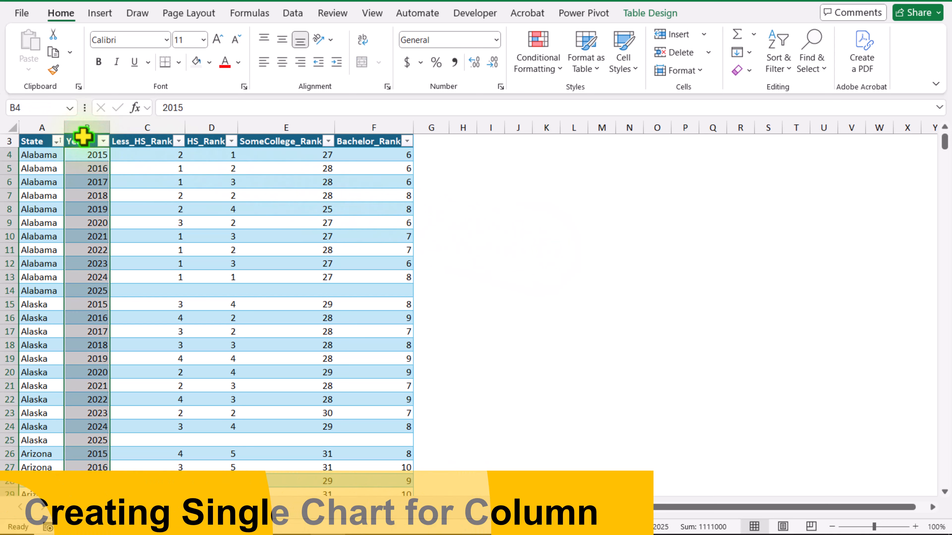
left_click(150, 136, "ctrl")
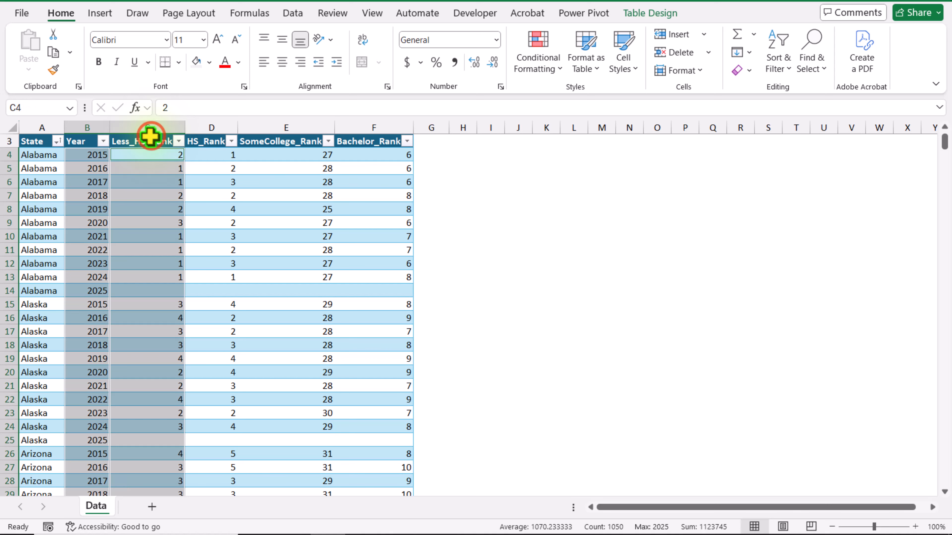
left_click(98, 14)
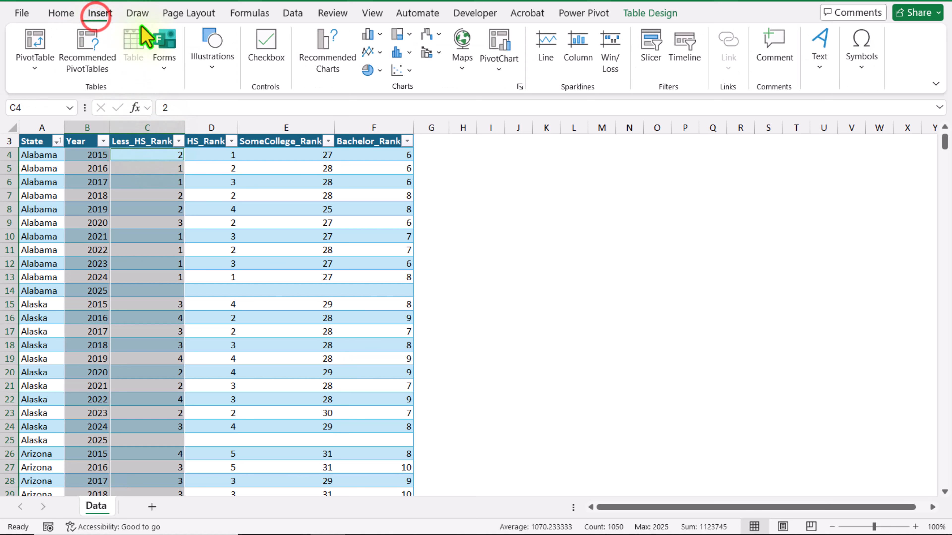
left_click(325, 62)
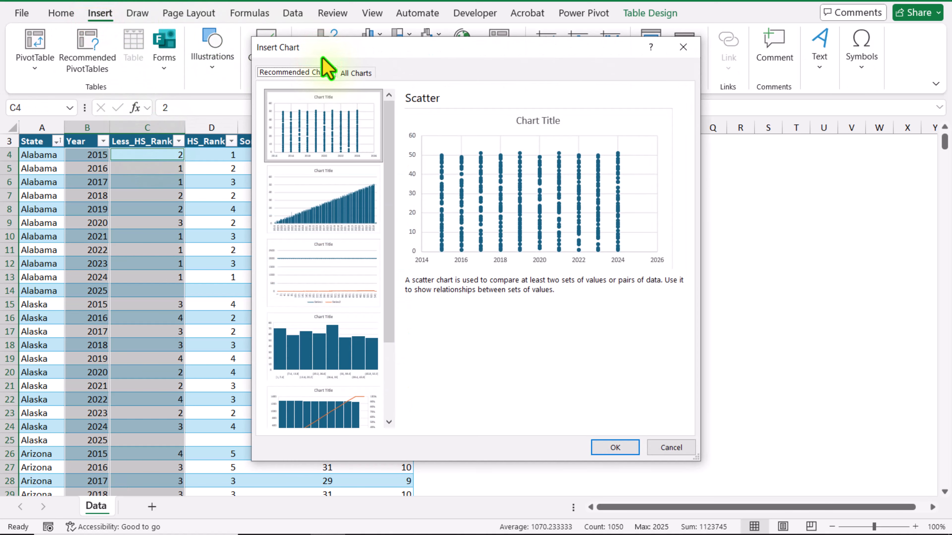
left_click(357, 74)
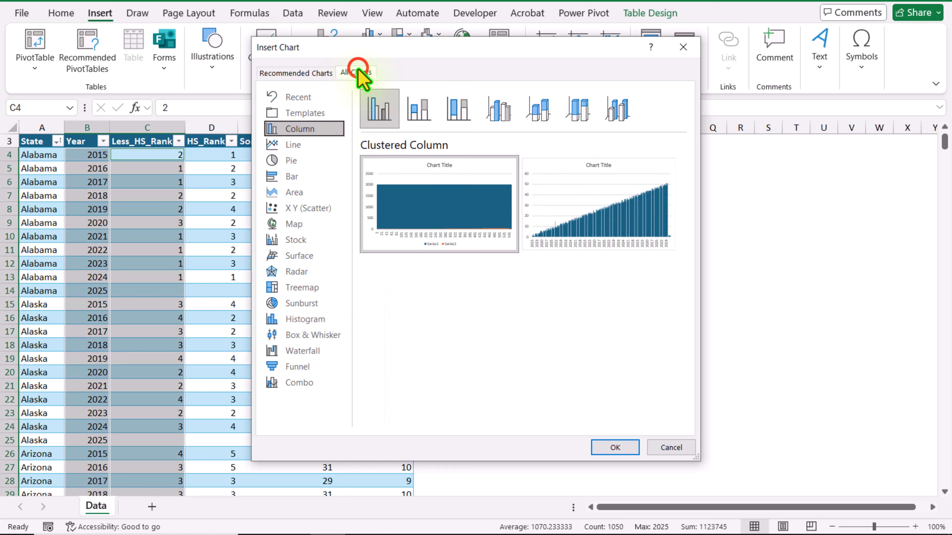
left_click(303, 207)
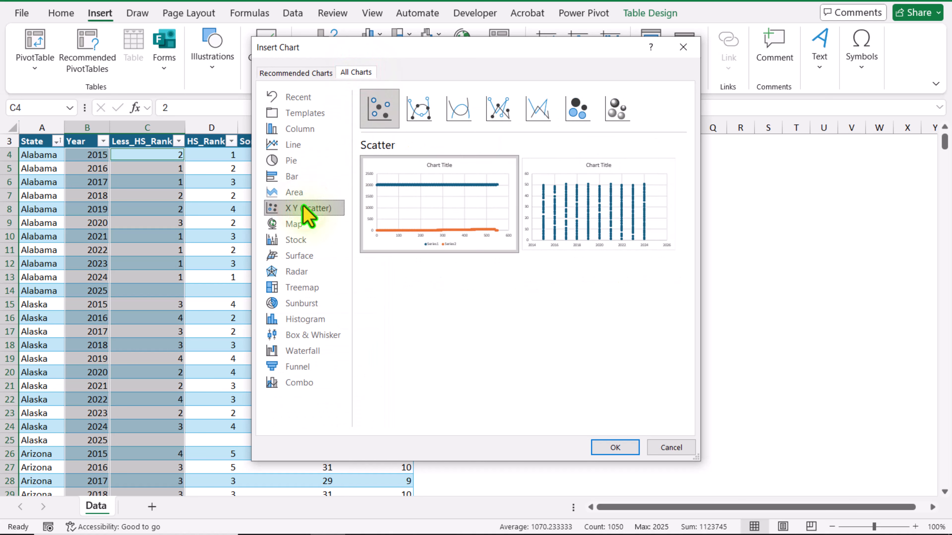
left_click(462, 111)
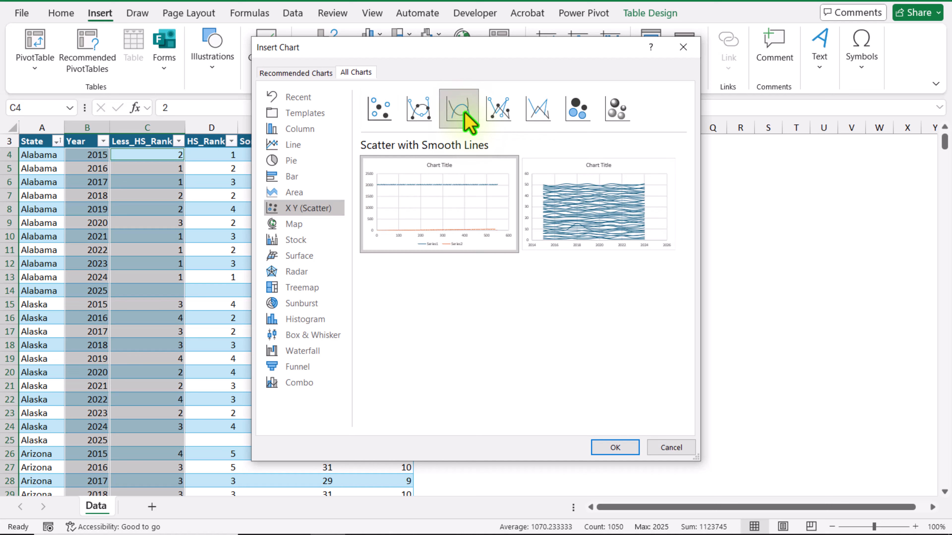
left_click(556, 177)
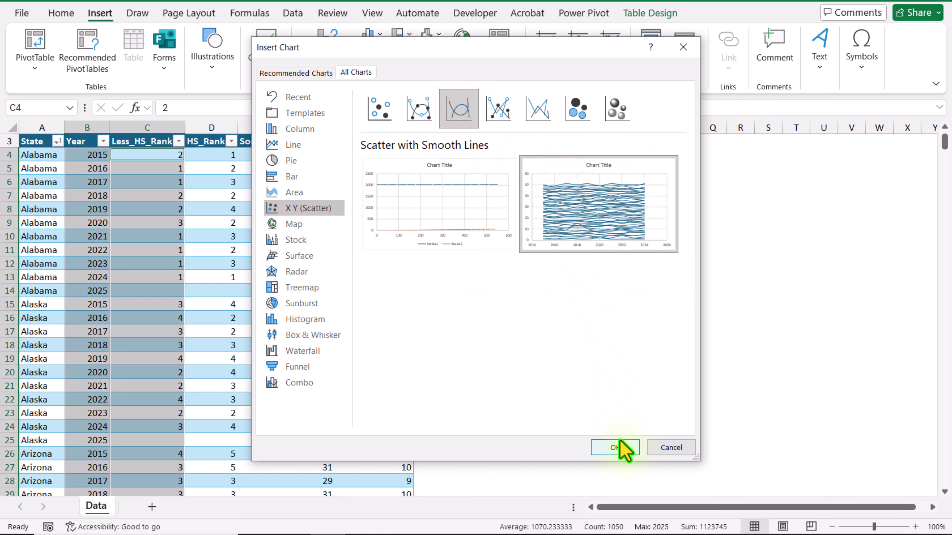
left_click(620, 450)
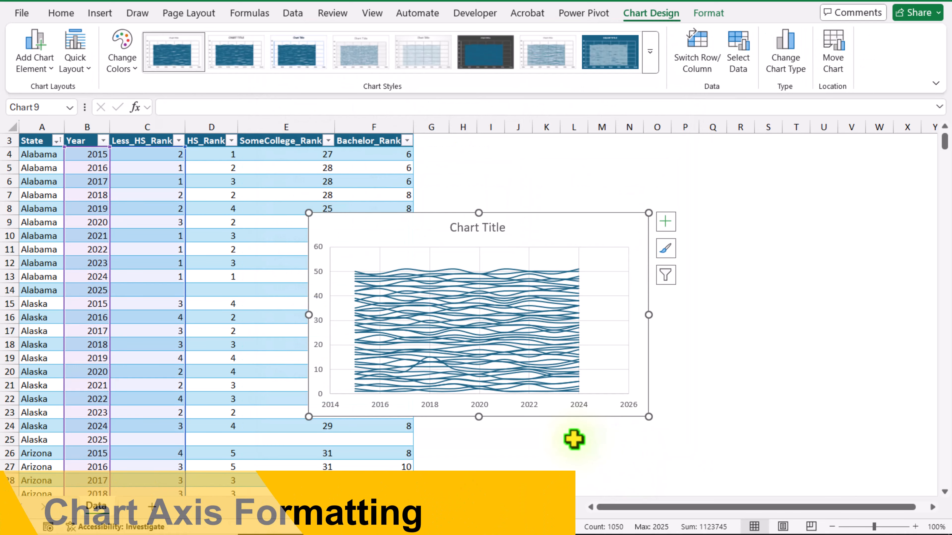
Set the chart's horizontal axis bounds to a minimum of 2015 and a maximum of 2024
left_click(432, 405)
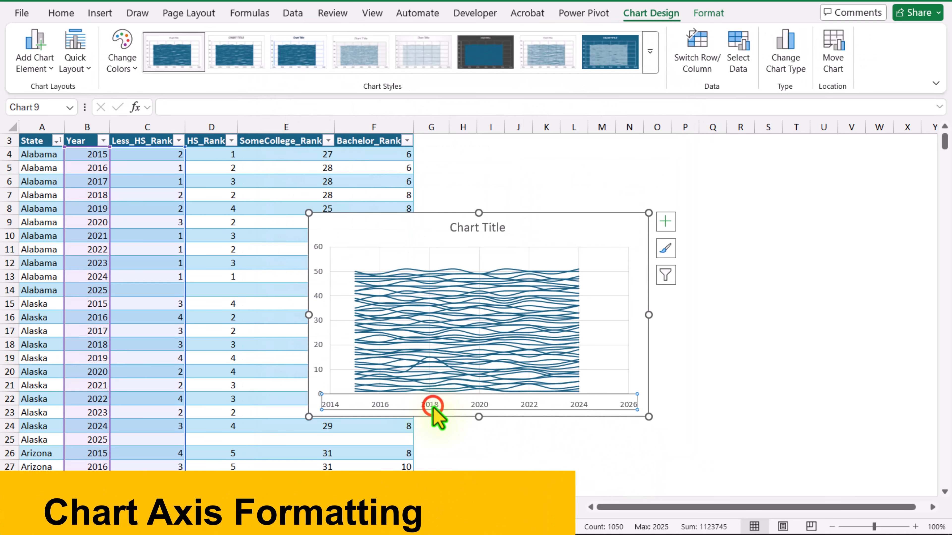
right_click(433, 408)
left_click(475, 400)
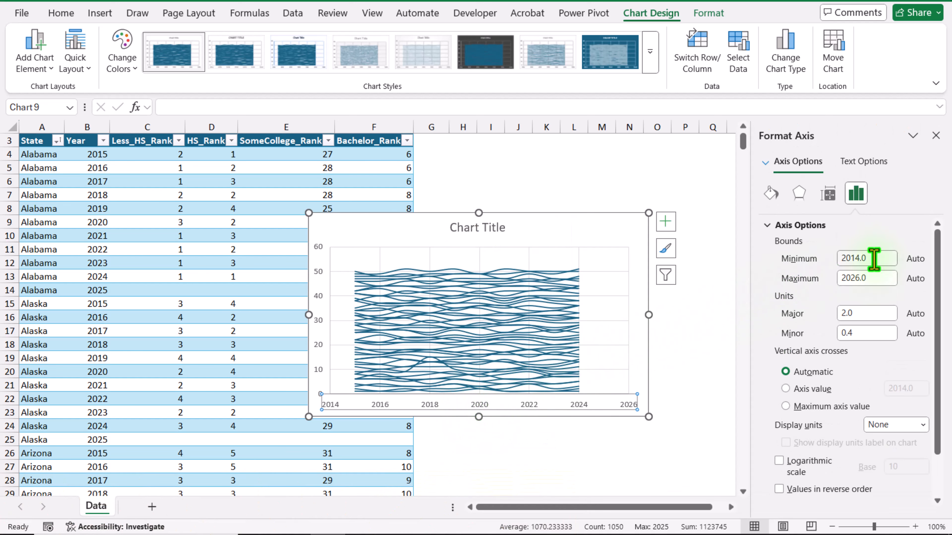
left_click(874, 258)
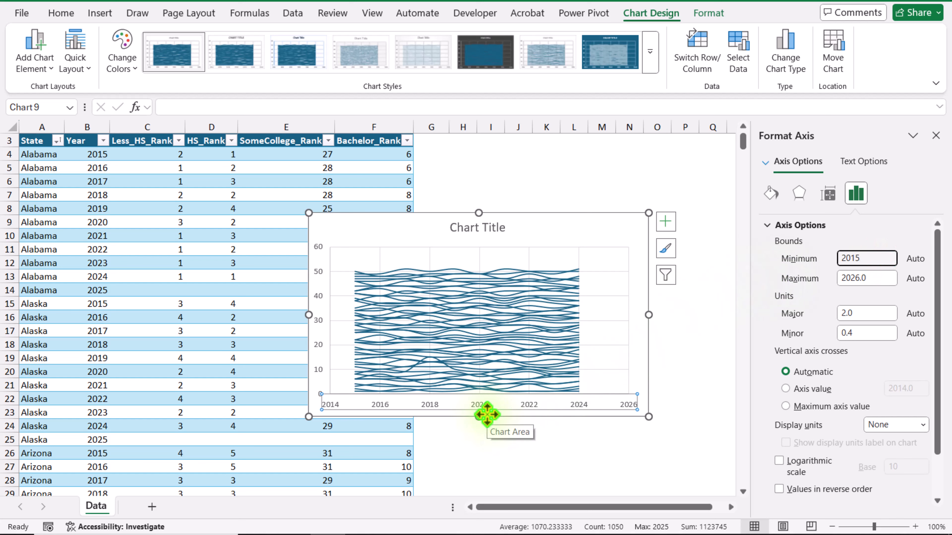
key("Return")
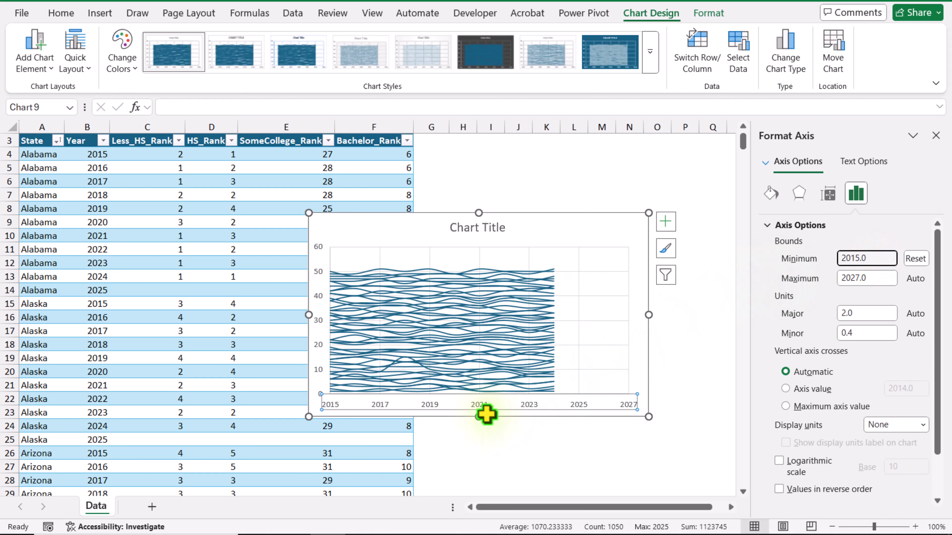
left_click(874, 278)
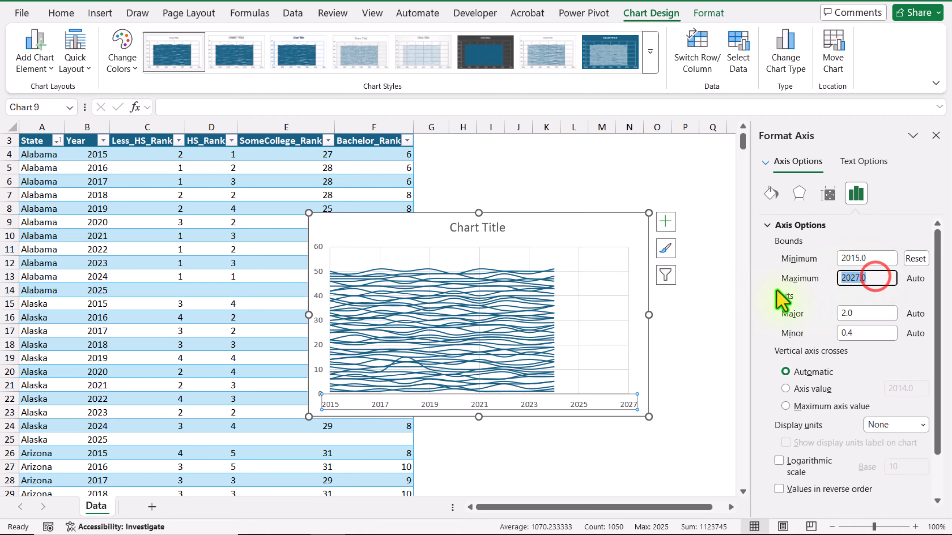
type("20")
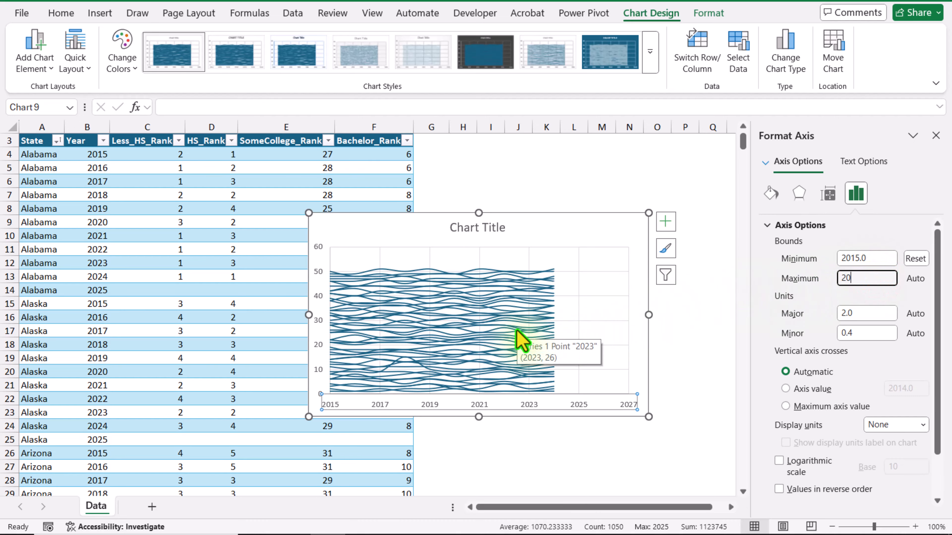
type("24")
key("Return")
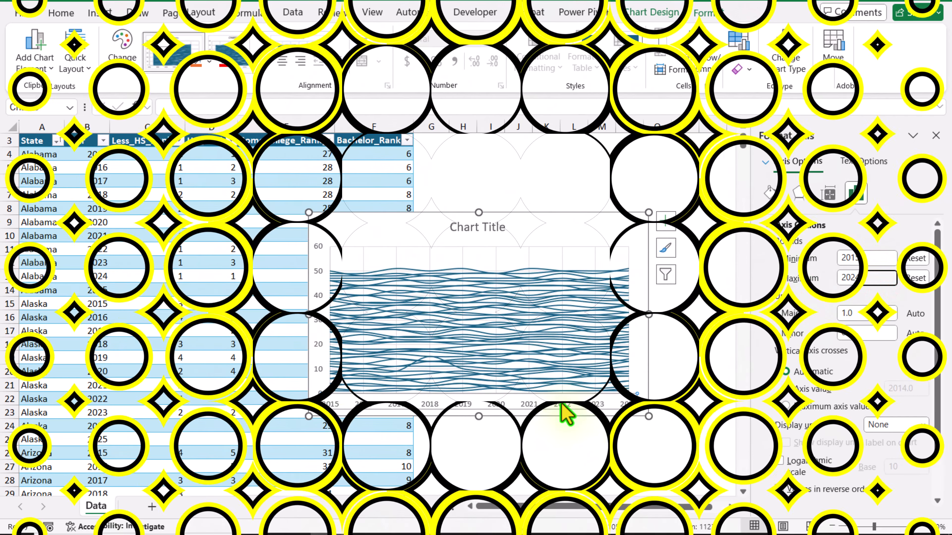
Format the vertical axis with a fixed minimum of 0, a maximum of 54 and a major unit of 5
left_click(315, 304)
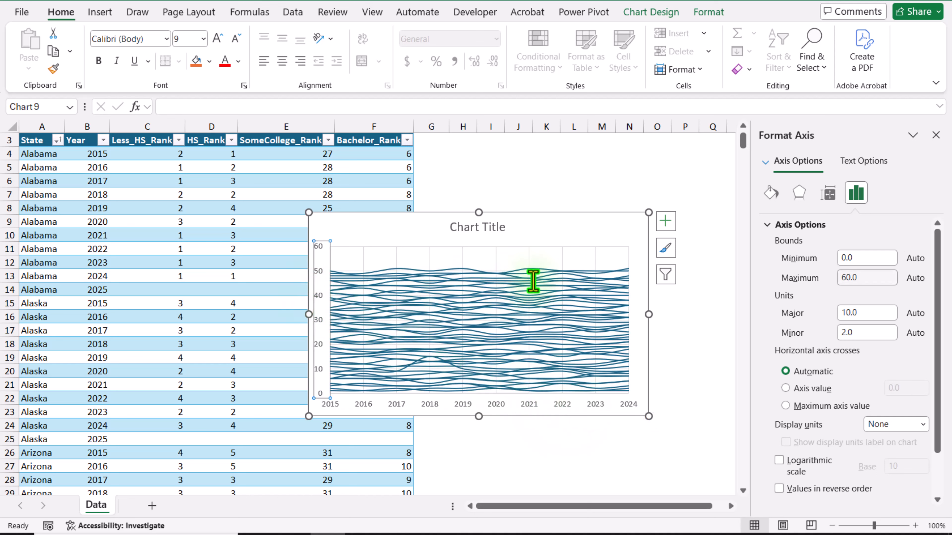
left_click(862, 257)
left_click_drag(850, 257, 824, 286)
key("BackSpace")
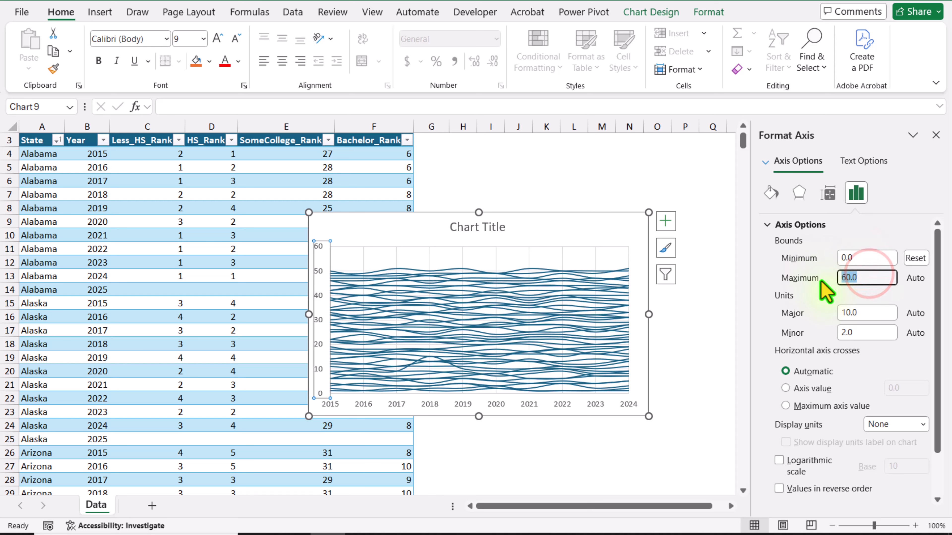
type("54")
key("Return")
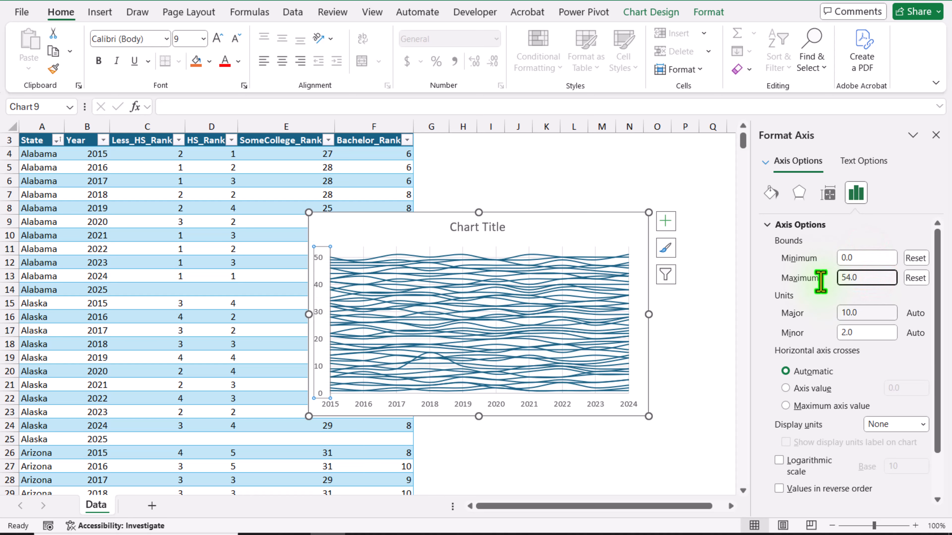
left_click_drag(867, 315, 830, 324)
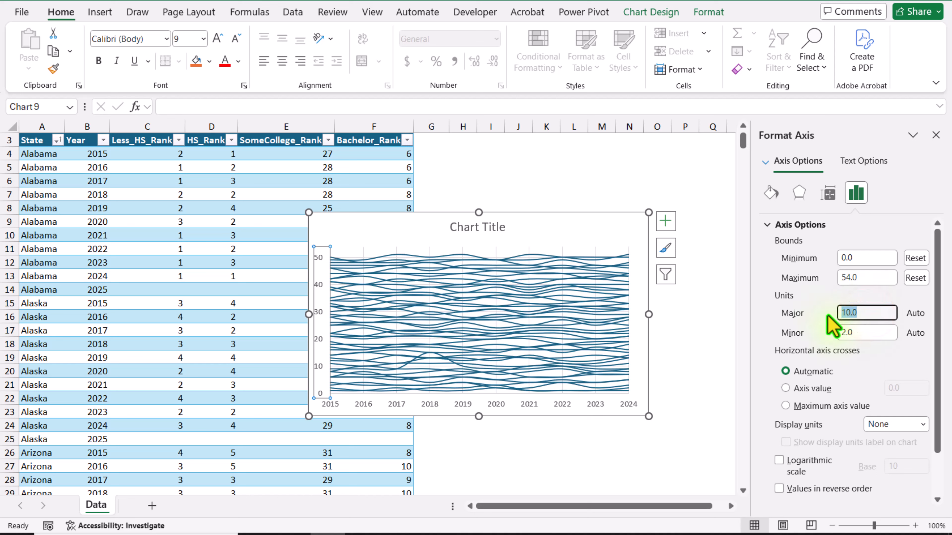
key("Return")
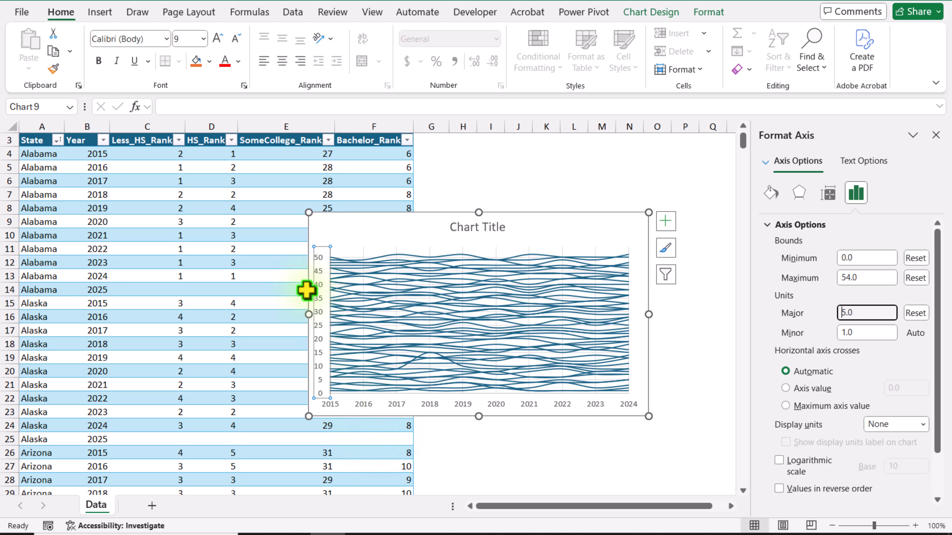
Place the chart beside the table as a tall, narrow shape covering about G4:O27, and remove its gridlines
left_click_drag(346, 219, 466, 166)
left_click(936, 135)
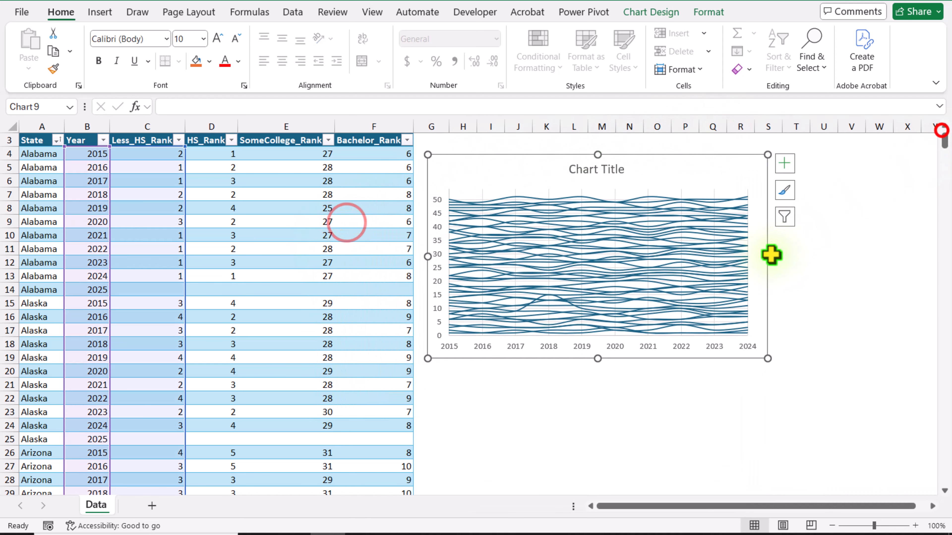
left_click_drag(768, 257, 665, 256)
left_click_drag(548, 358, 547, 468)
left_click(681, 163)
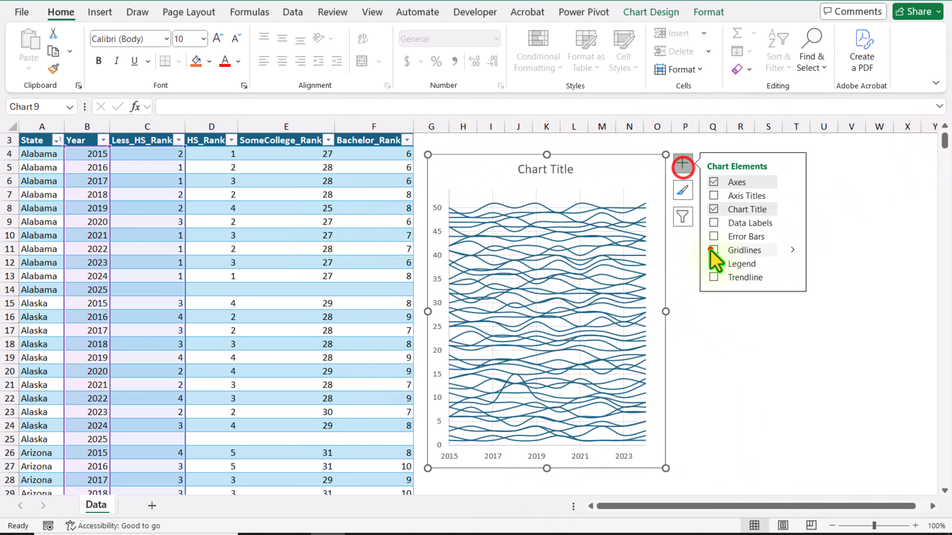
Link the chart title to the Less_HS_Rank header in cell C3
left_click(549, 170)
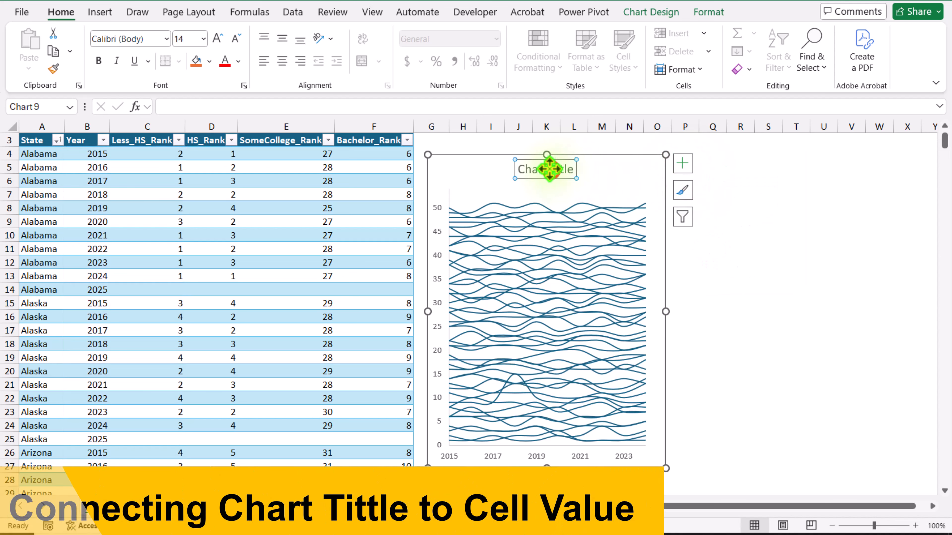
left_click(468, 108)
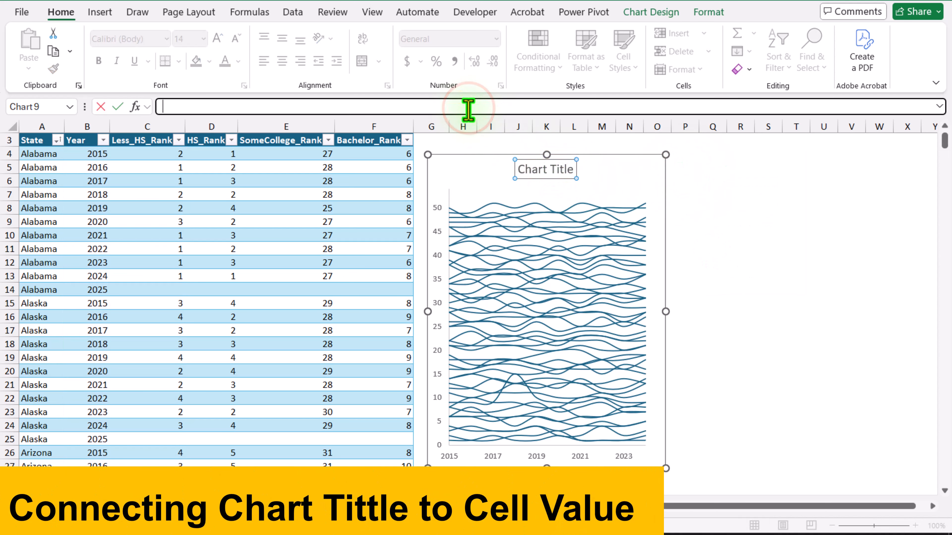
type("=")
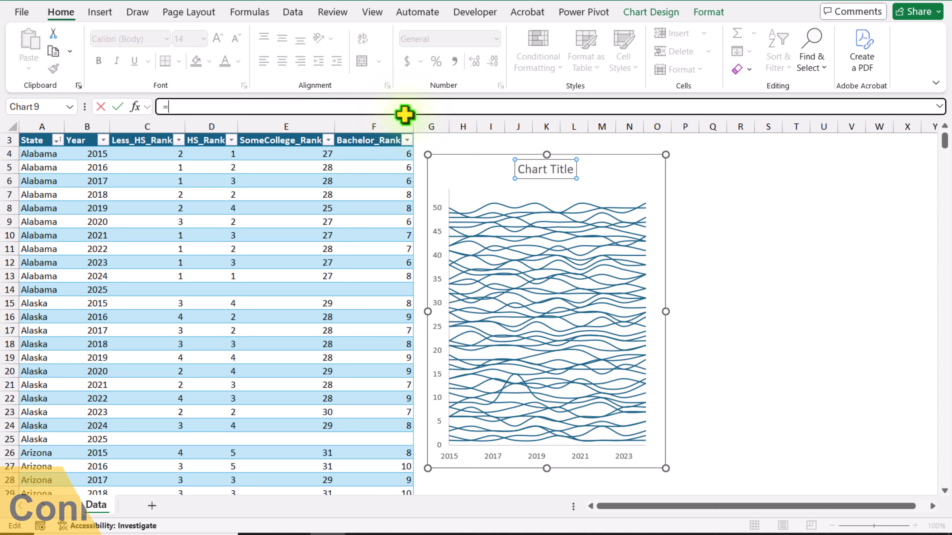
left_click(137, 140)
key("Return")
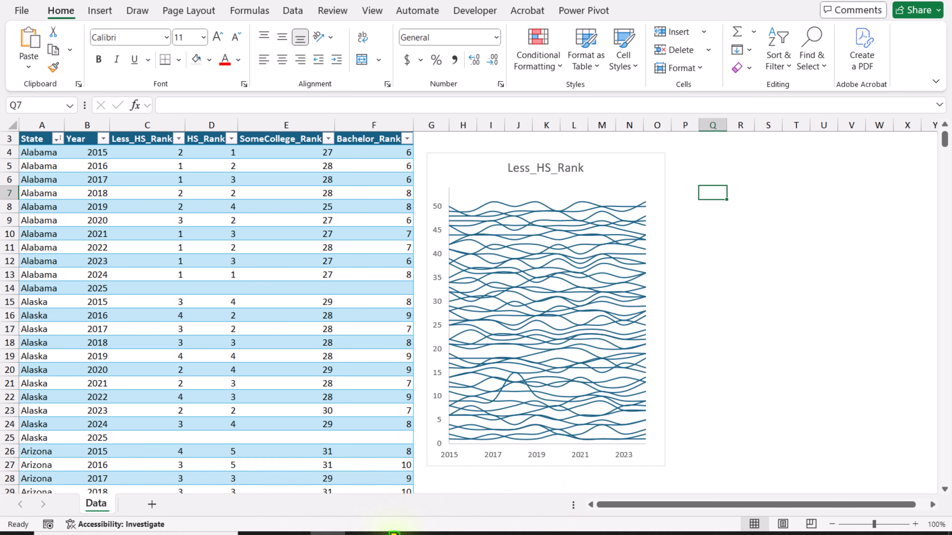
Select the chart's Series 1 and change its line outline to light gray
left_click(631, 225)
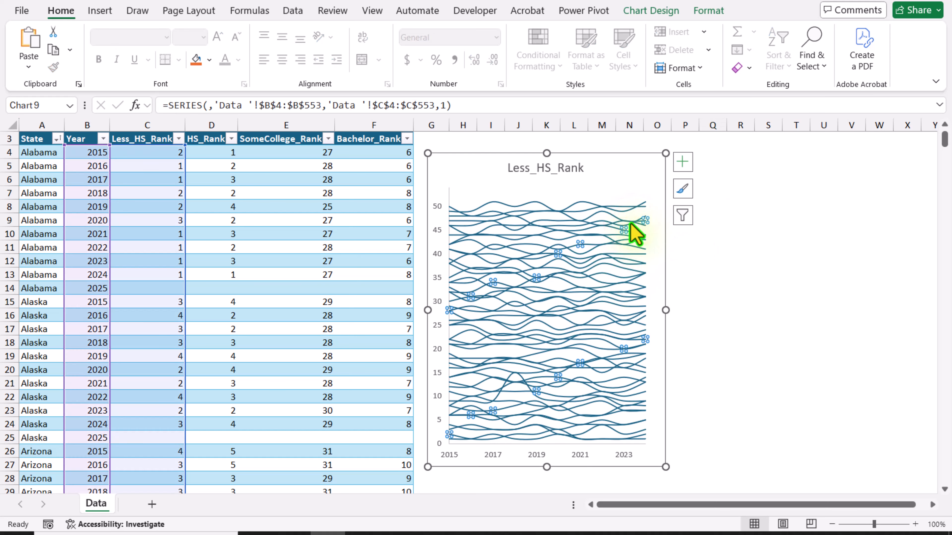
left_click(708, 11)
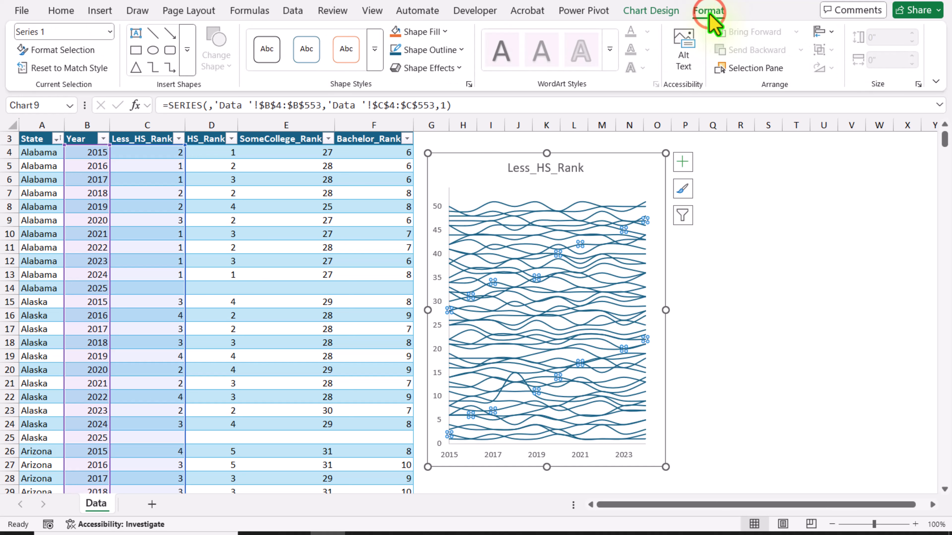
left_click(109, 32)
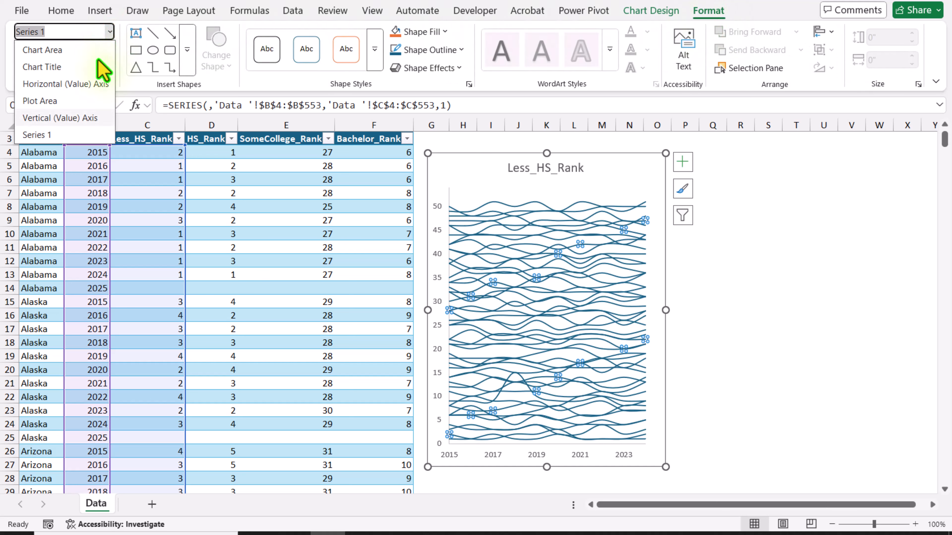
left_click(62, 135)
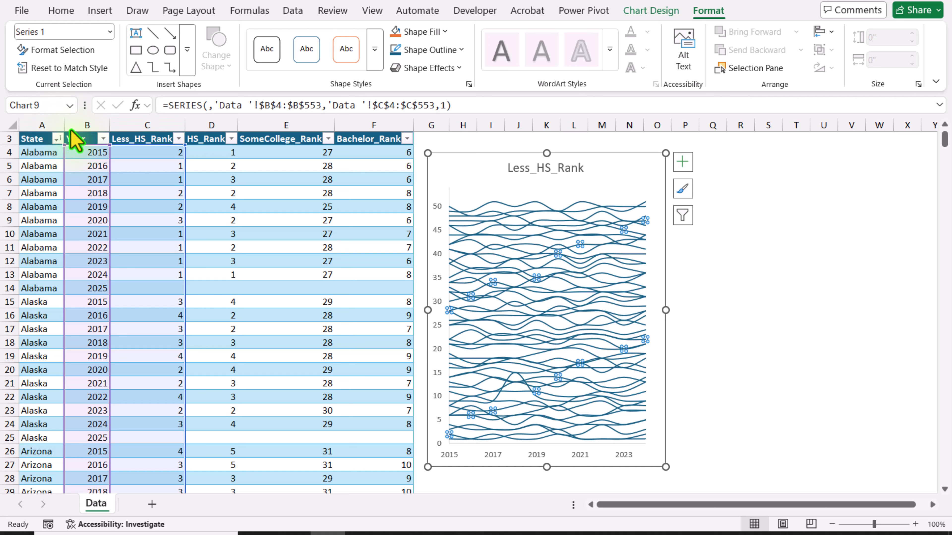
left_click(431, 51)
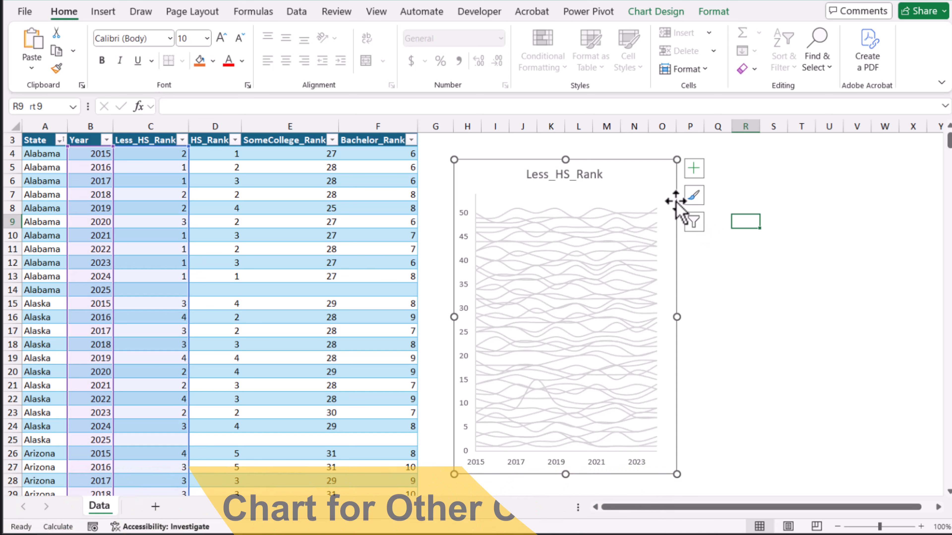
Duplicate the Less_HS_Rank chart and align the copy beside the original, starting at about cell P5
left_click(669, 184)
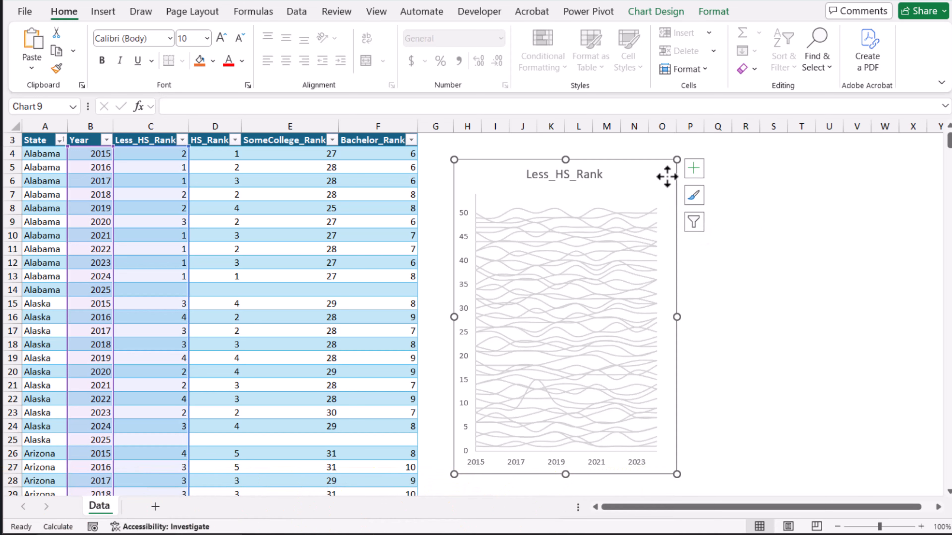
left_click(730, 204)
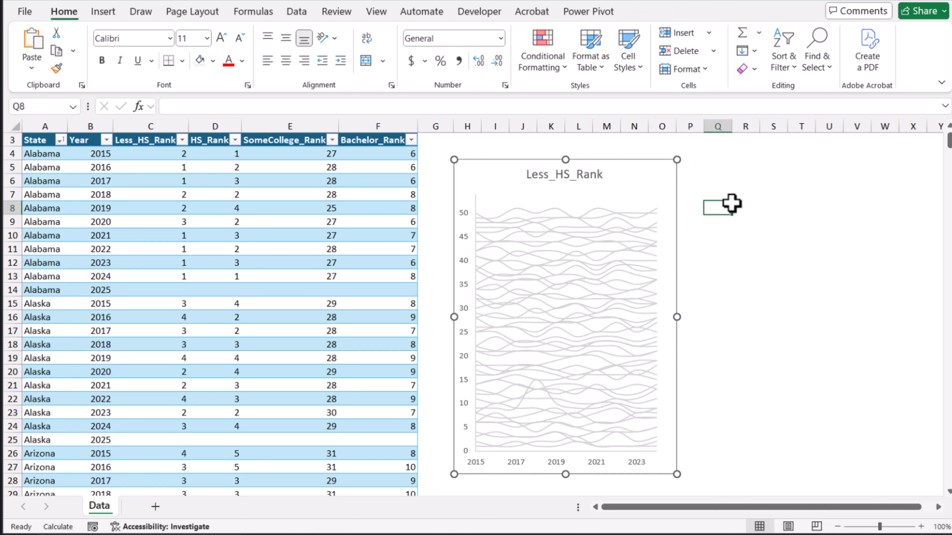
key("ctrl+v")
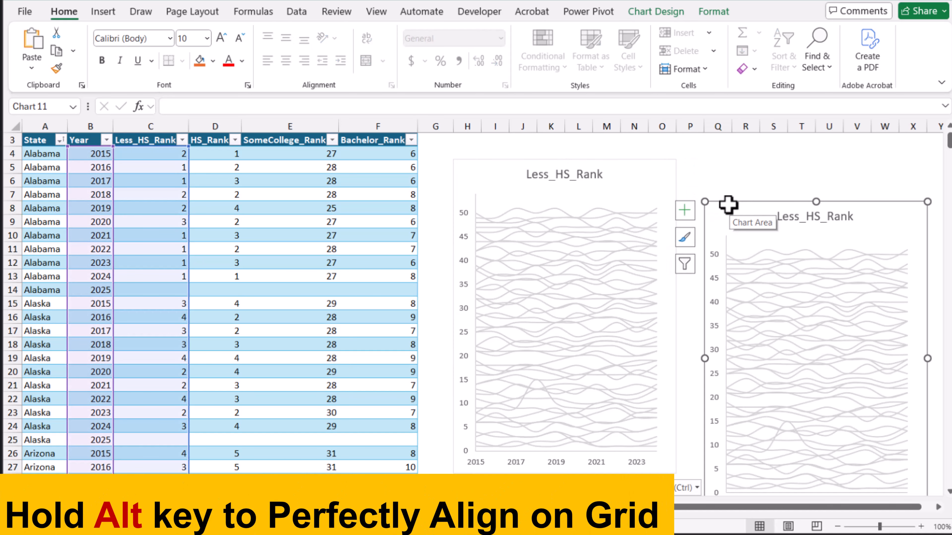
left_click_drag(728, 204, 696, 163)
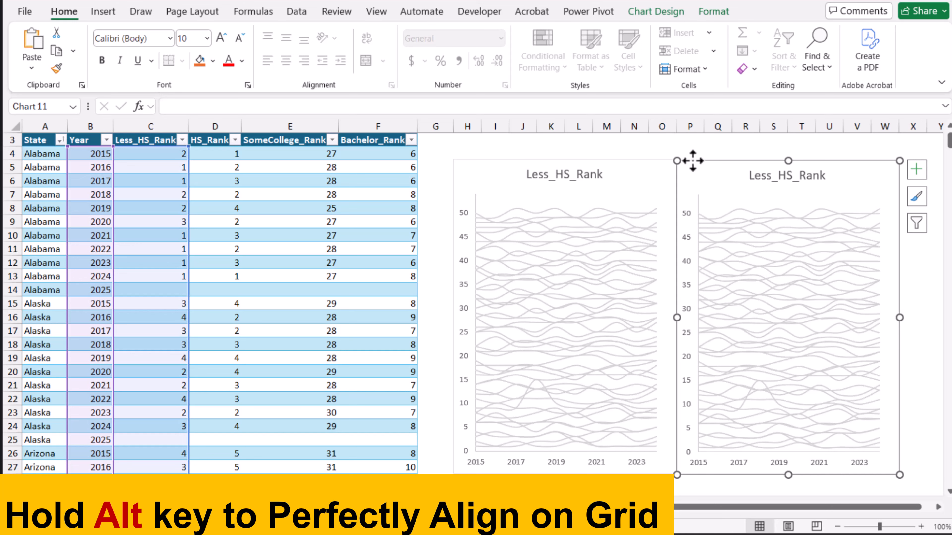
Paste another copy of the chart and align it beside the second one, starting at about cell X5
left_click(685, 150)
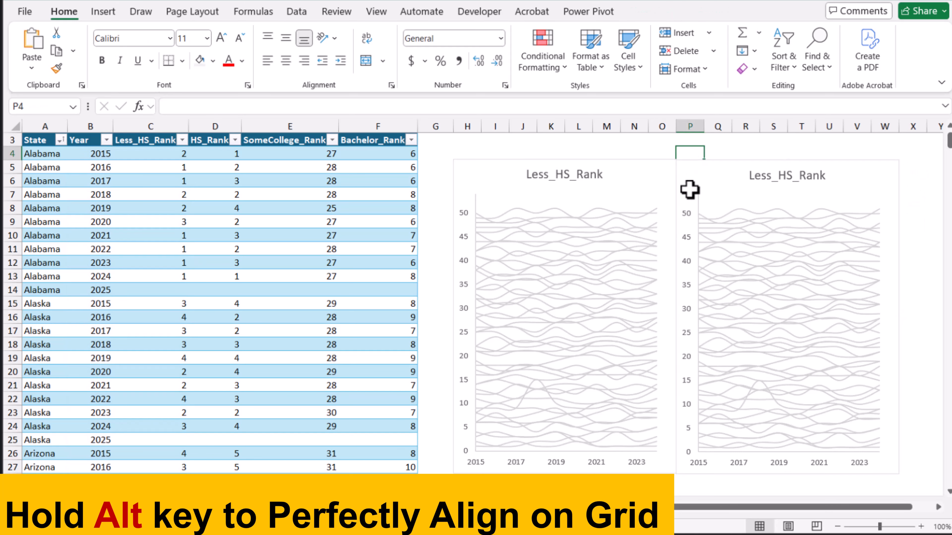
left_click(937, 507)
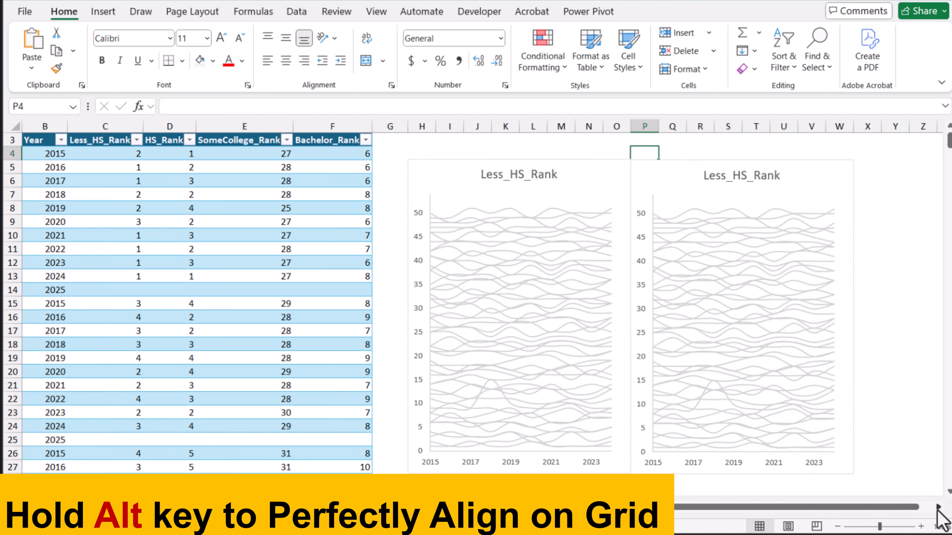
left_click(565, 210)
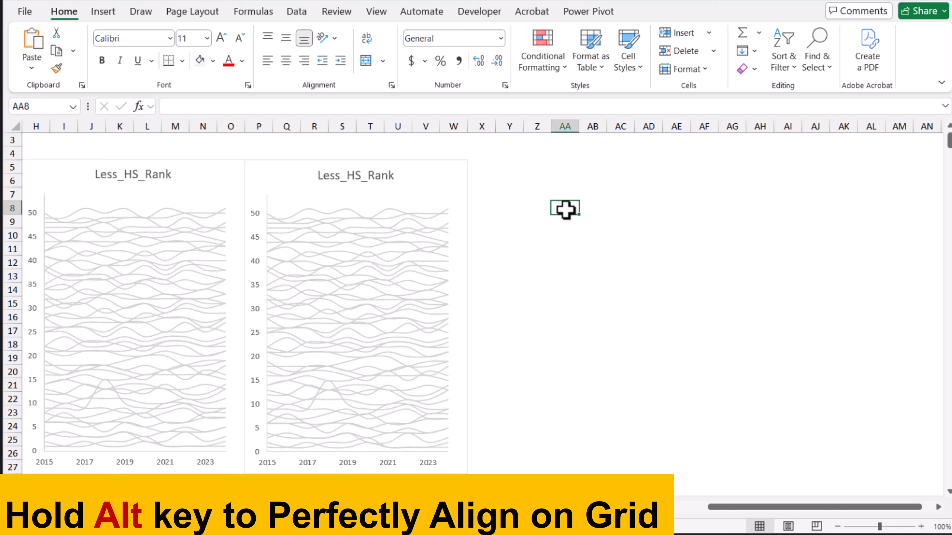
key("ctrl+v")
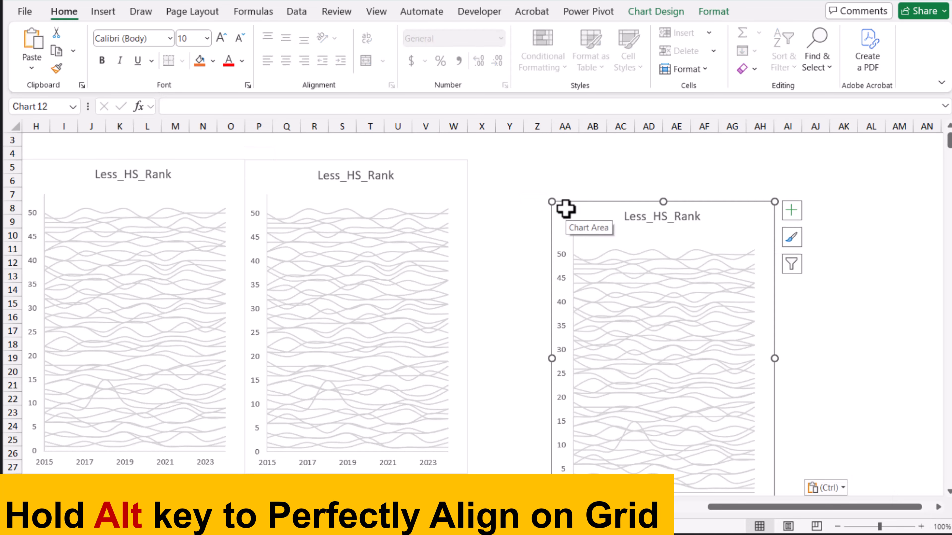
left_click_drag(573, 207, 487, 169)
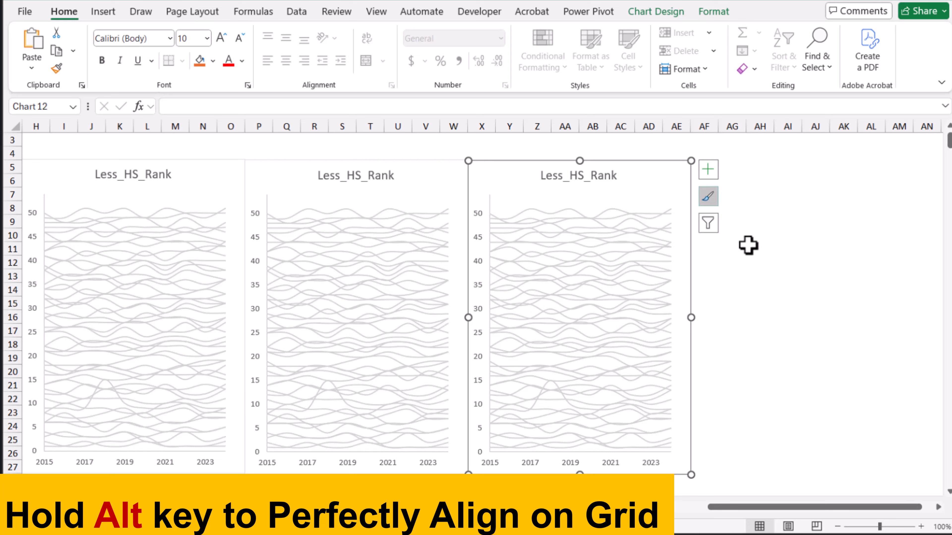
Paste one more copy of the chart and align it beside the third chart
left_click(759, 261)
key("ctrl+v")
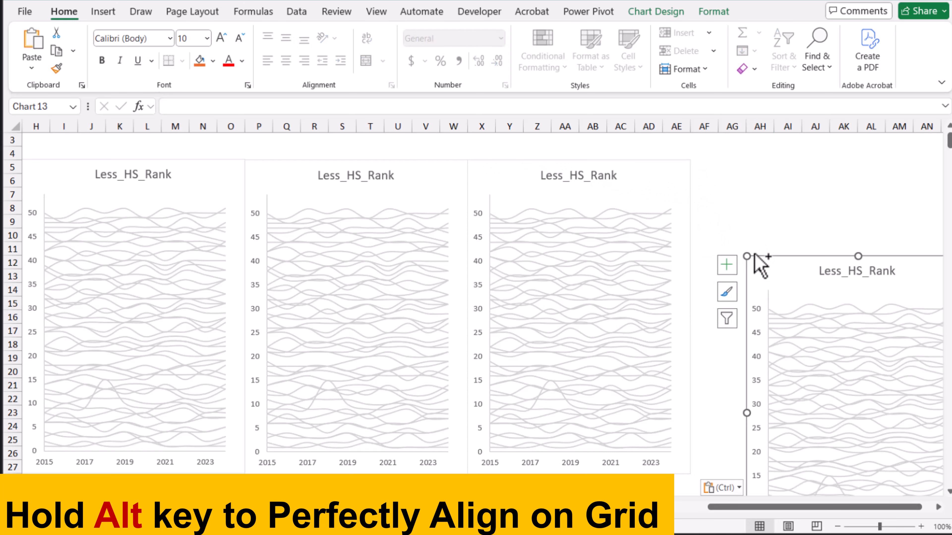
left_click_drag(723, 209, 706, 161)
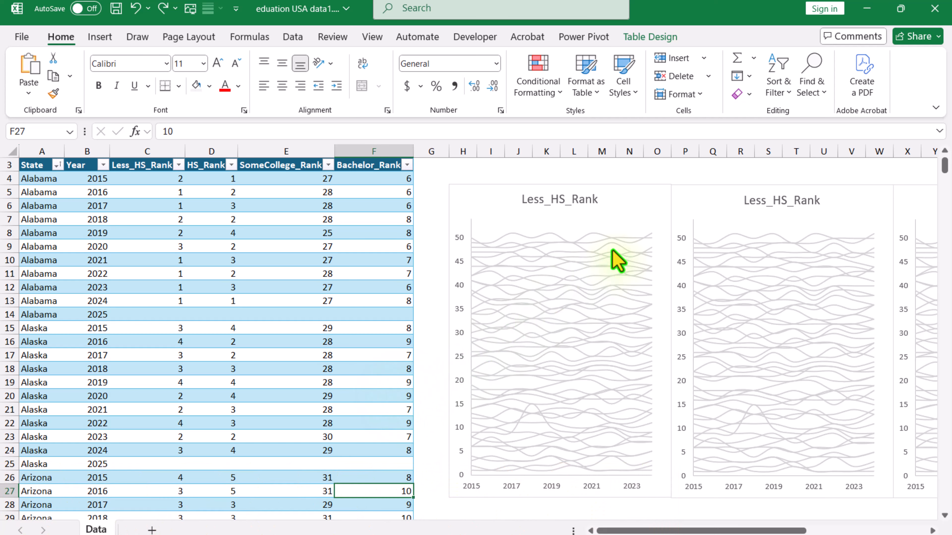
Shift the second chart's plotted values from the Less_HS_Rank column to the HS_Rank column
left_click(689, 199)
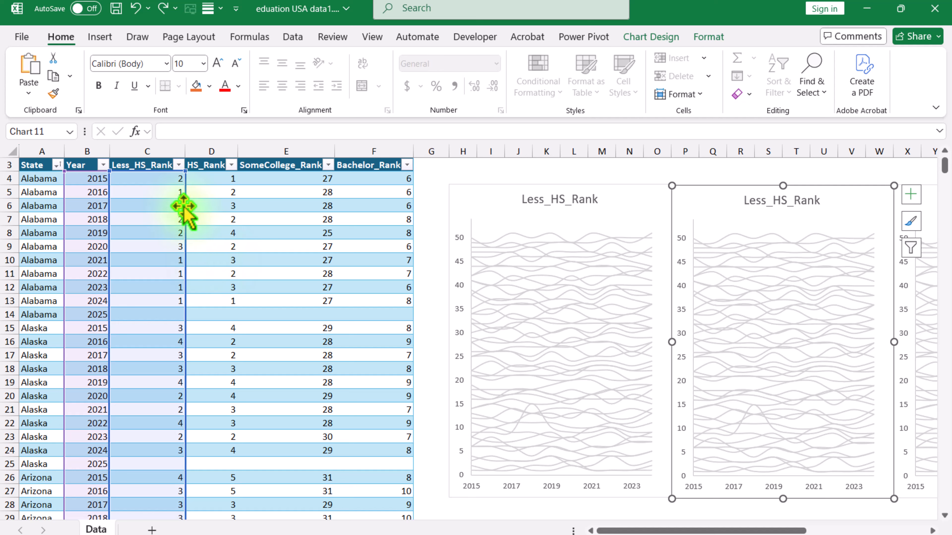
left_click_drag(184, 210, 202, 222)
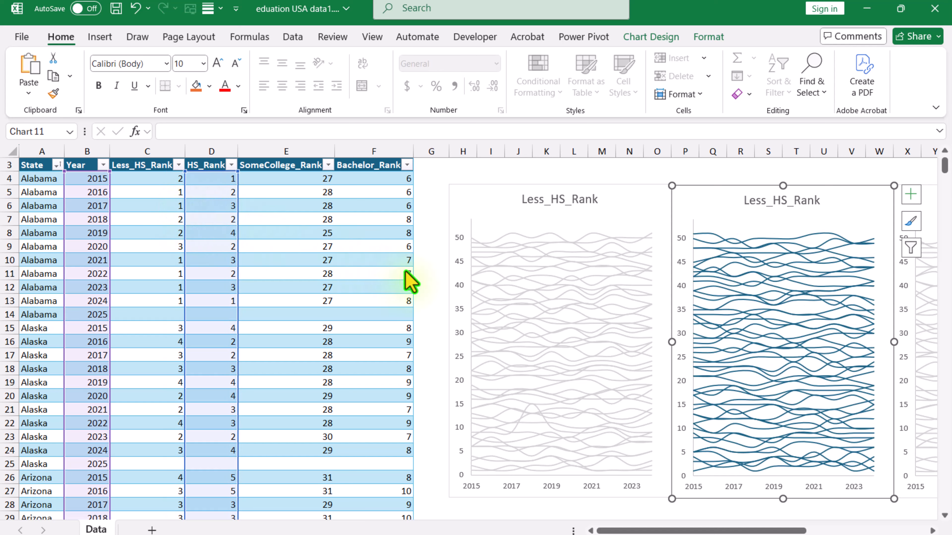
mouse_move(759, 374)
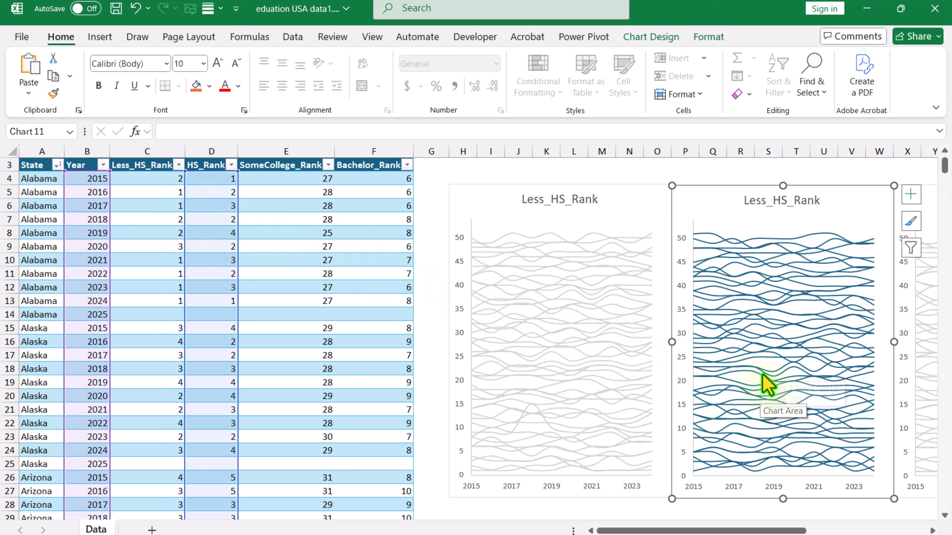
Link the second chart's title to the HS_Rank header in cell D3
left_click(752, 202)
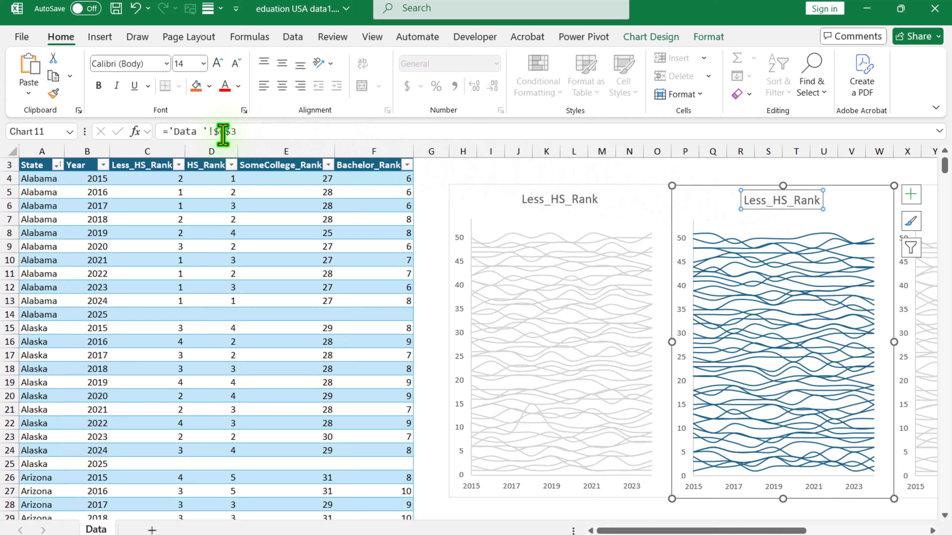
left_click(223, 132)
key("BackSpace")
type("C")
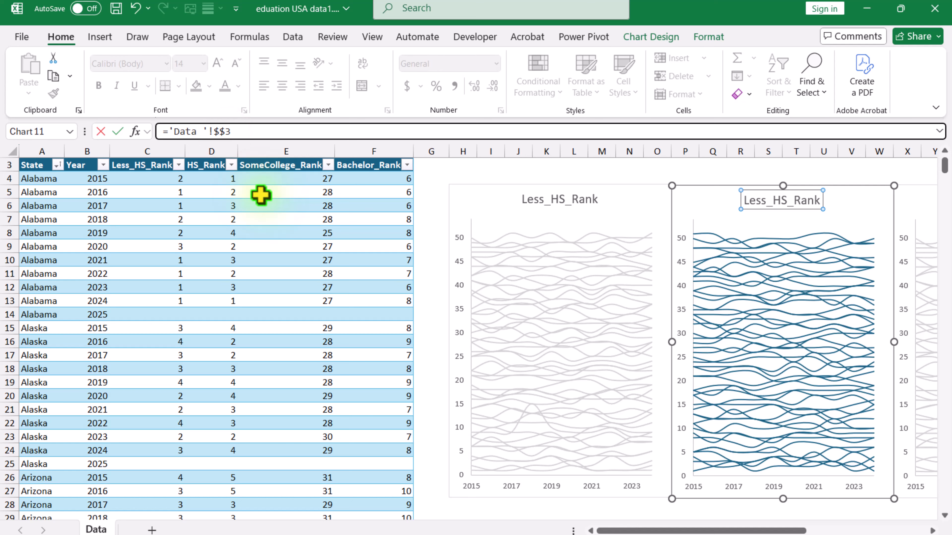
type("D")
key("Return")
Shift the third chart's plotted values from the Less_HS_Rank column to the SomeCollege_Rank column
scroll(261, 196, "right", 5)
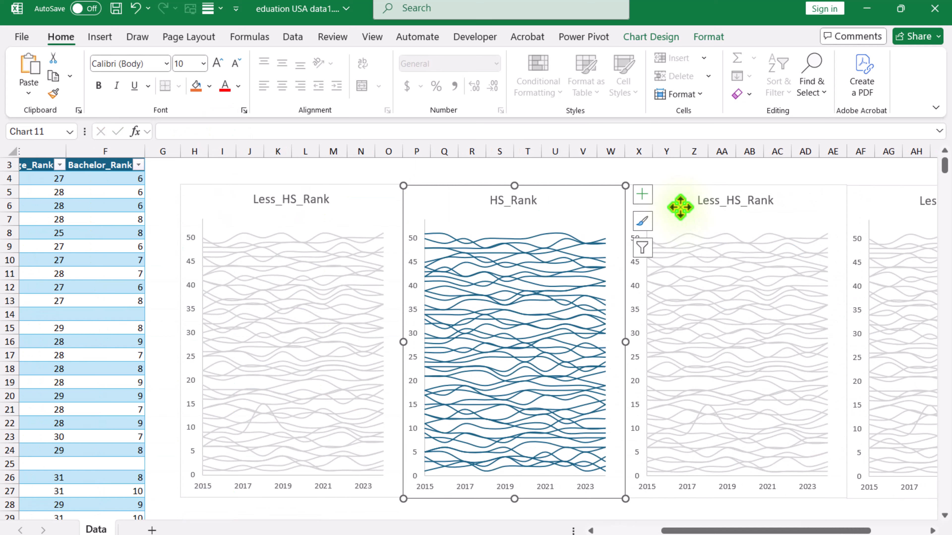
left_click(675, 186)
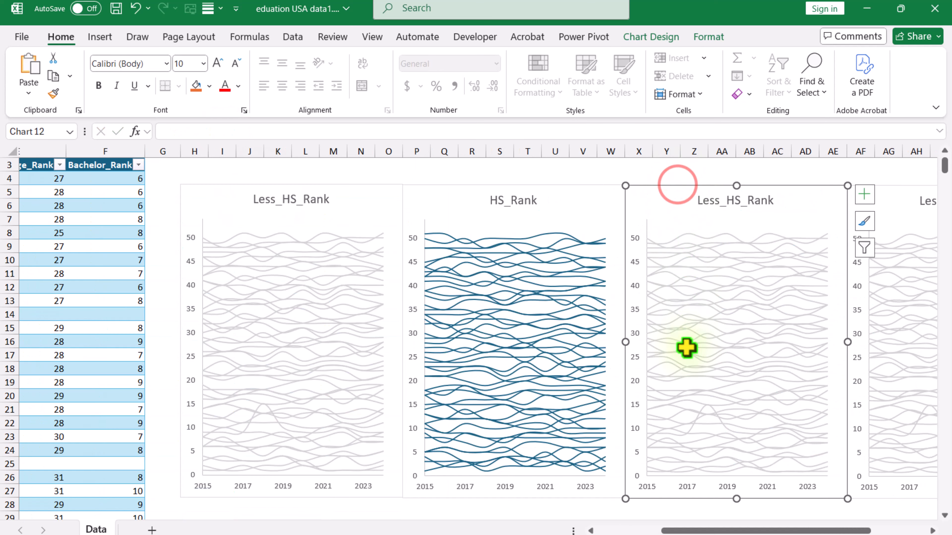
left_click_drag(707, 530, 623, 530)
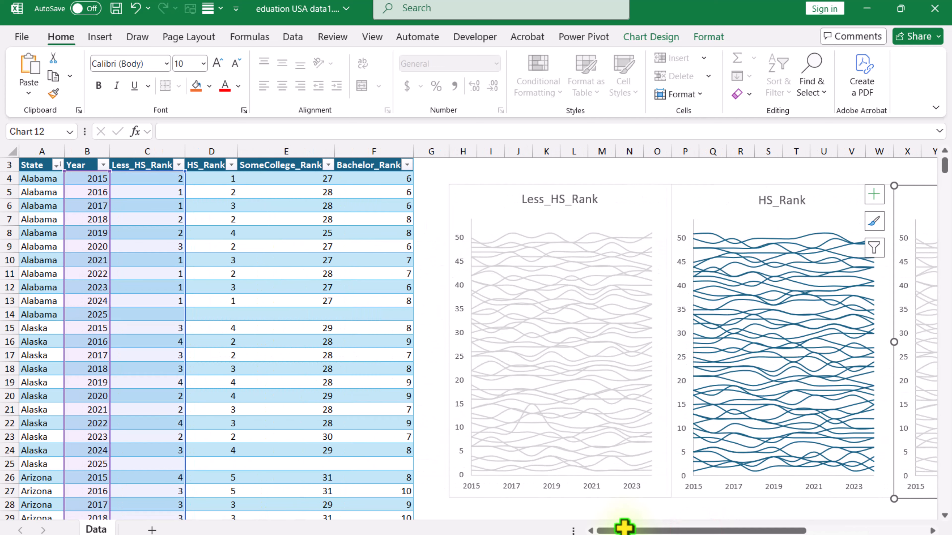
left_click_drag(185, 220, 276, 217)
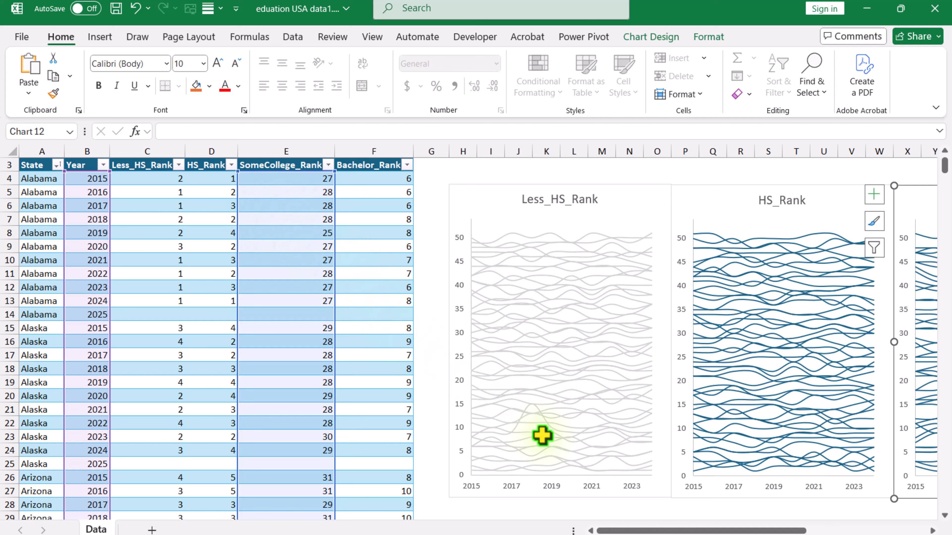
Shift the fourth chart's plotted values from the Less_HS_Rank column to the Bachelor_Rank column
left_click(671, 191)
mouse_move(660, 530)
left_mouse_down()
mouse_move(775, 530)
mouse_move(649, 530)
left_mouse_up()
left_click_drag(137, 239, 337, 239)
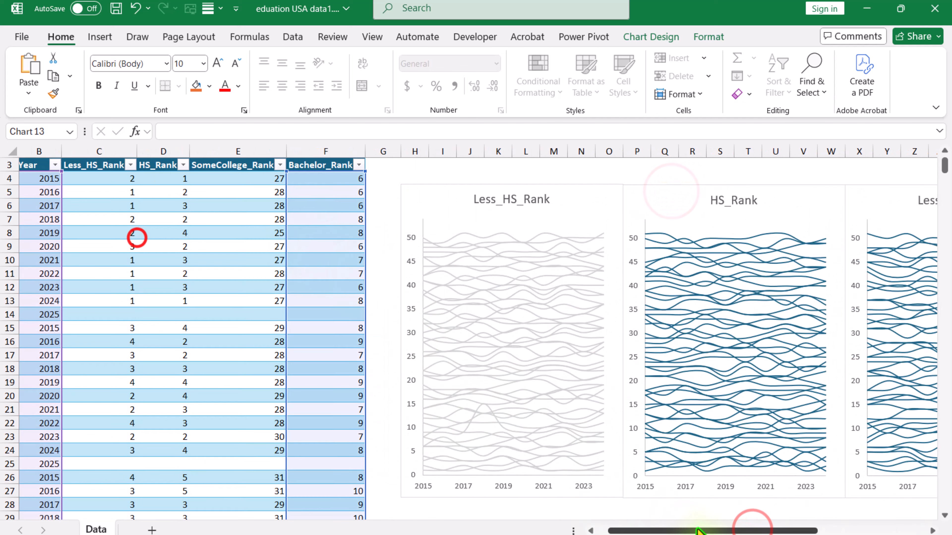
Link the third chart's title to the SomeCollege_Rank header in cell E3
left_click(657, 203)
left_click_drag(696, 530, 728, 530)
left_click(226, 132)
key("BackSpace")
type("E")
key("Return")
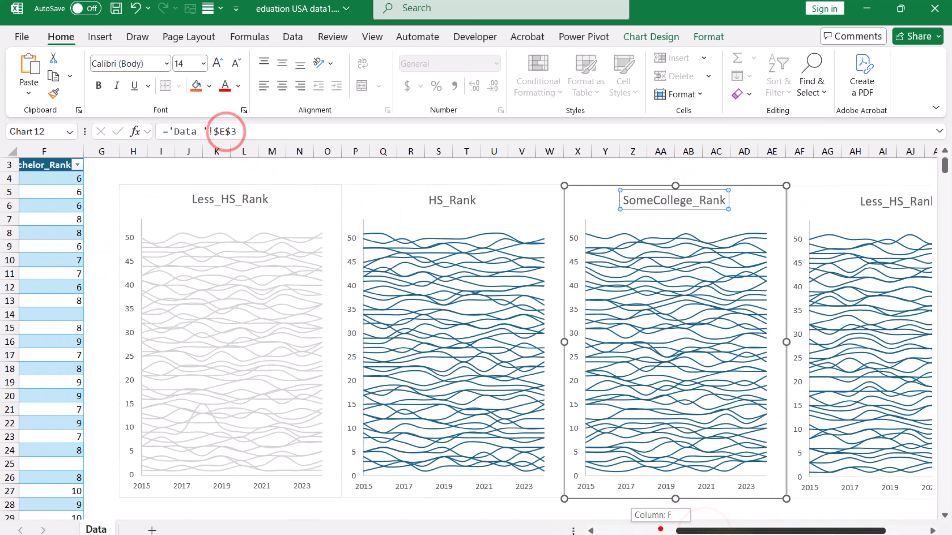
Link the fourth chart's title to the Bachelor_Rank header in cell F3
left_click(706, 206)
left_click(224, 132)
key("BackSpace")
type("F")
key("Return")
Change the line outline of Series 1 in the HS_Rank chart to light gray
left_click(351, 190)
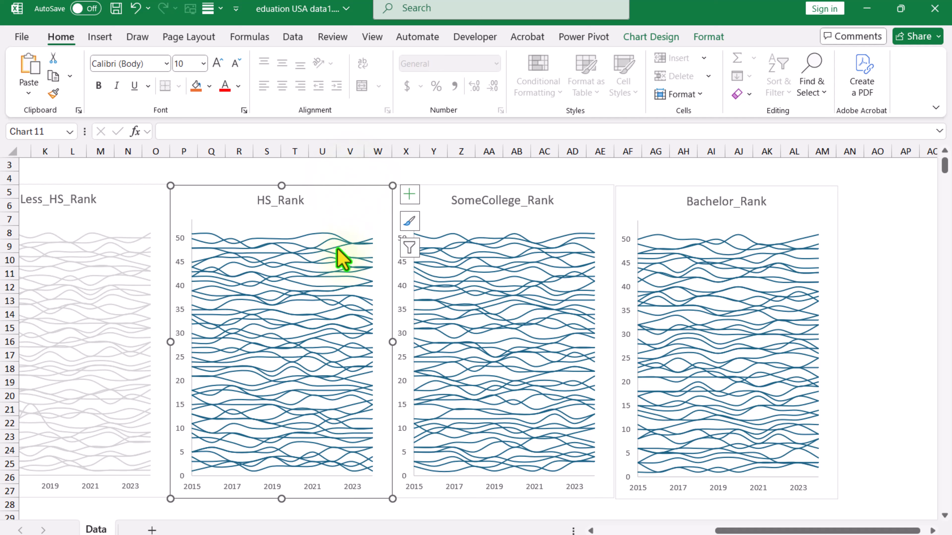
left_click(339, 260)
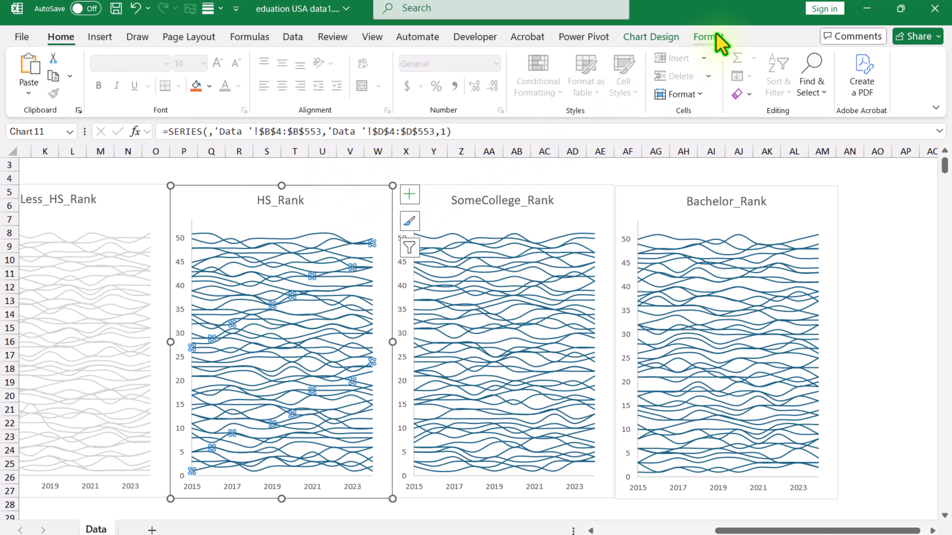
left_click(708, 37)
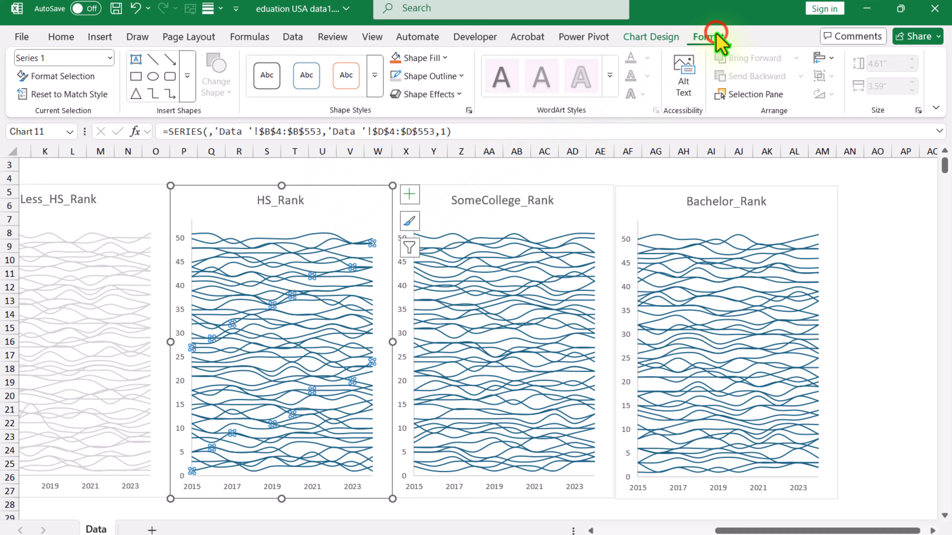
left_click(395, 77)
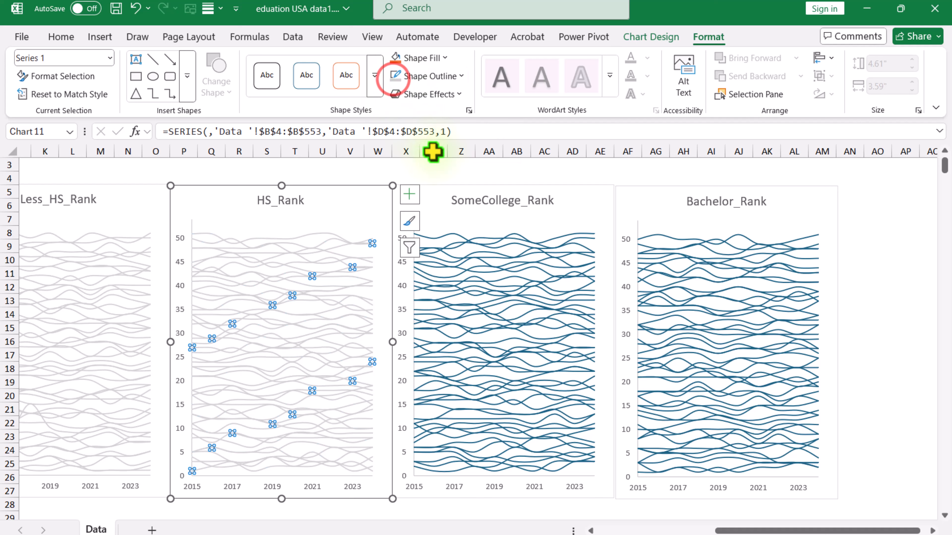
Apply the same light gray line outline to Series 1 in the SomeCollege_Rank and Bachelor_Rank charts
left_click(506, 287)
left_click(394, 77)
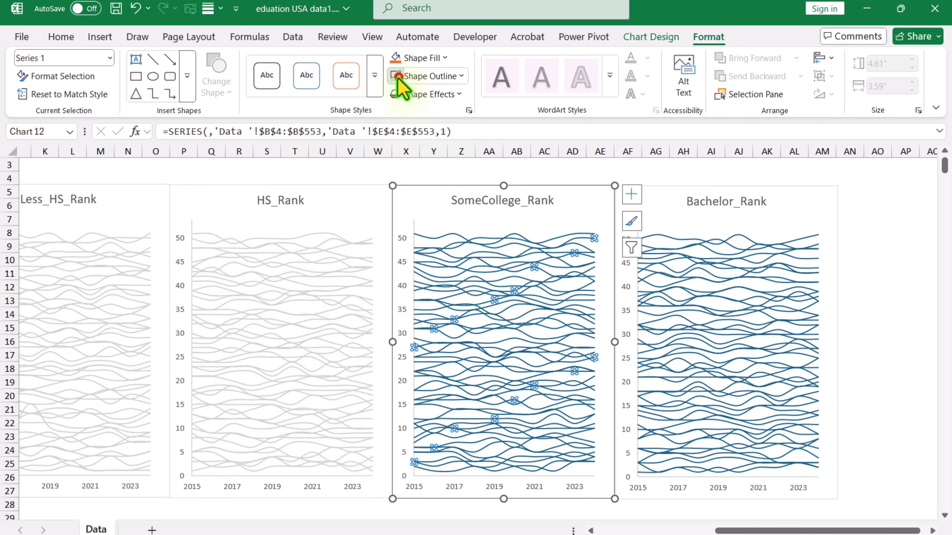
left_click(703, 299)
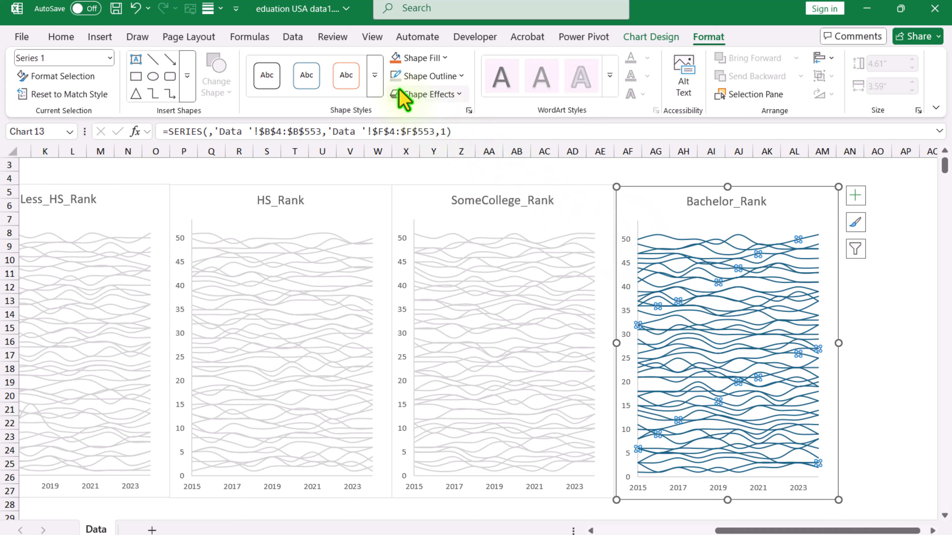
left_click(389, 81)
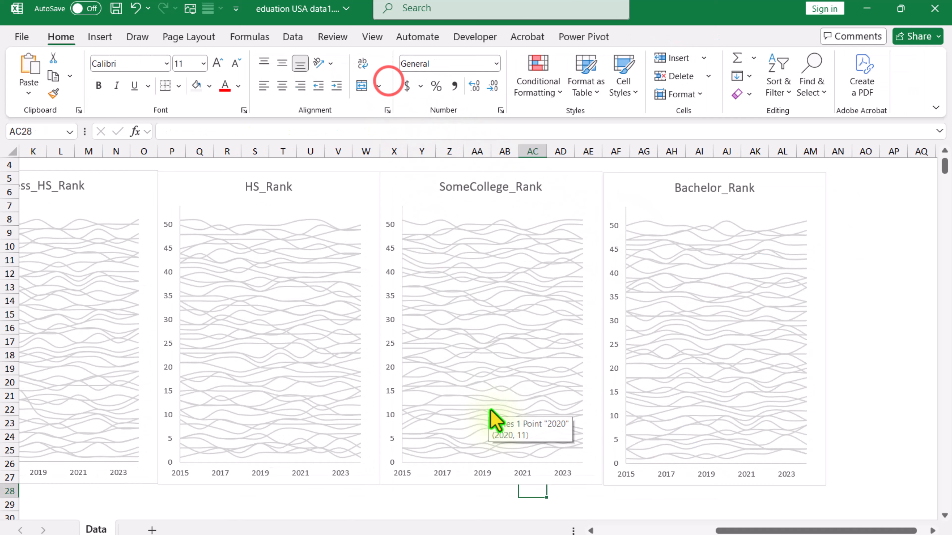
scroll(490, 410, "down", 2)
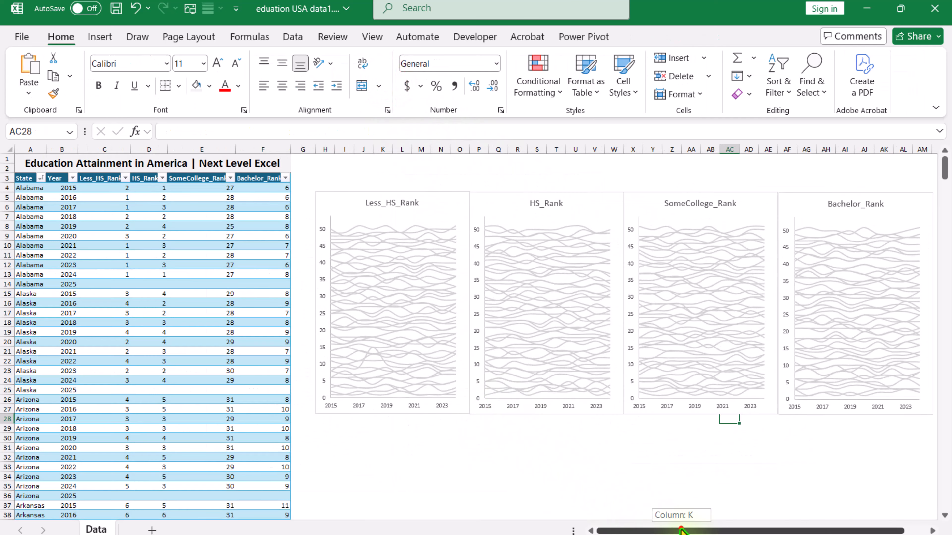
left_click_drag(660, 531, 680, 530)
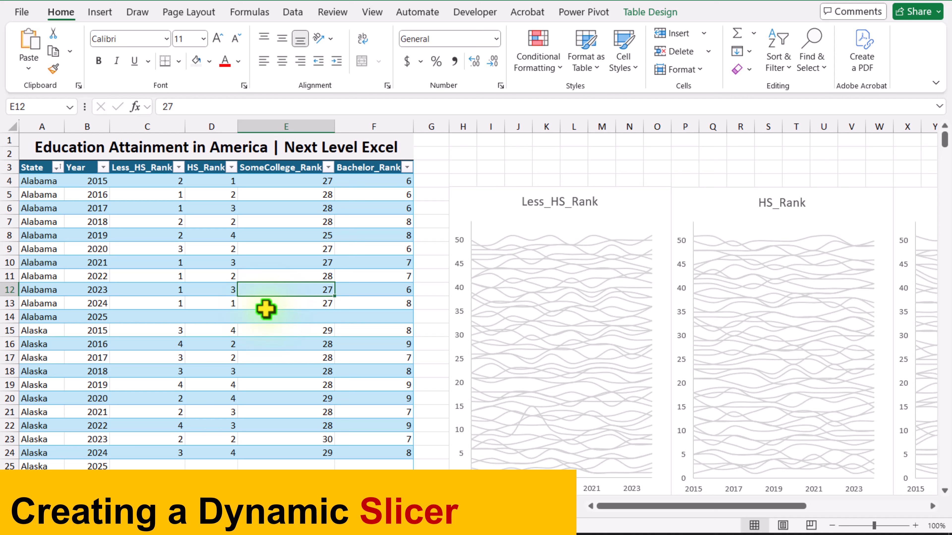
Create a PivotTable from the education table on a new worksheet, with State as the row field
left_click(219, 278)
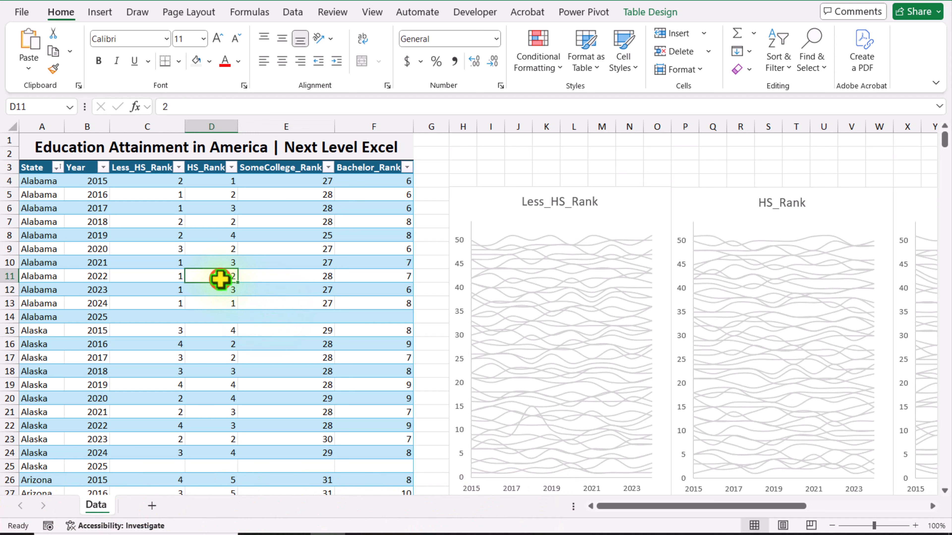
left_click(101, 12)
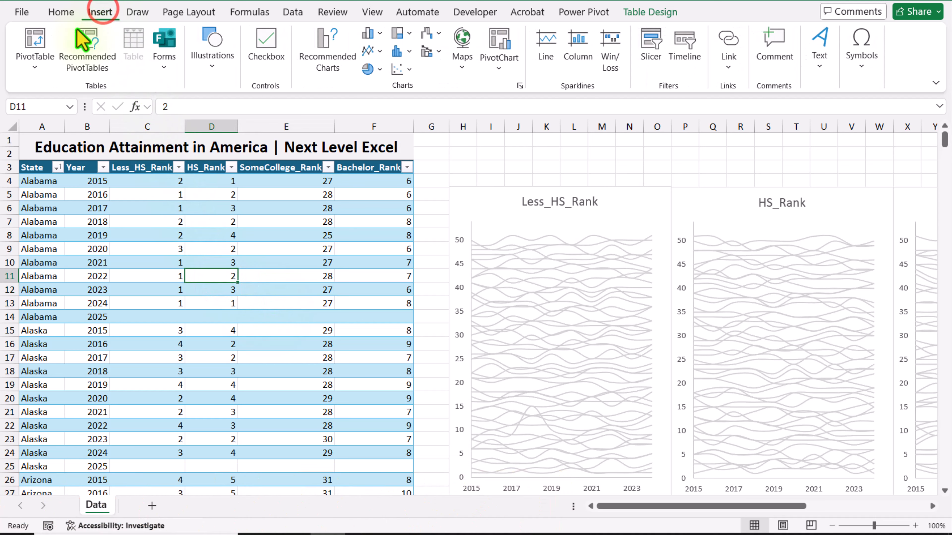
left_click(33, 56)
left_click(37, 87)
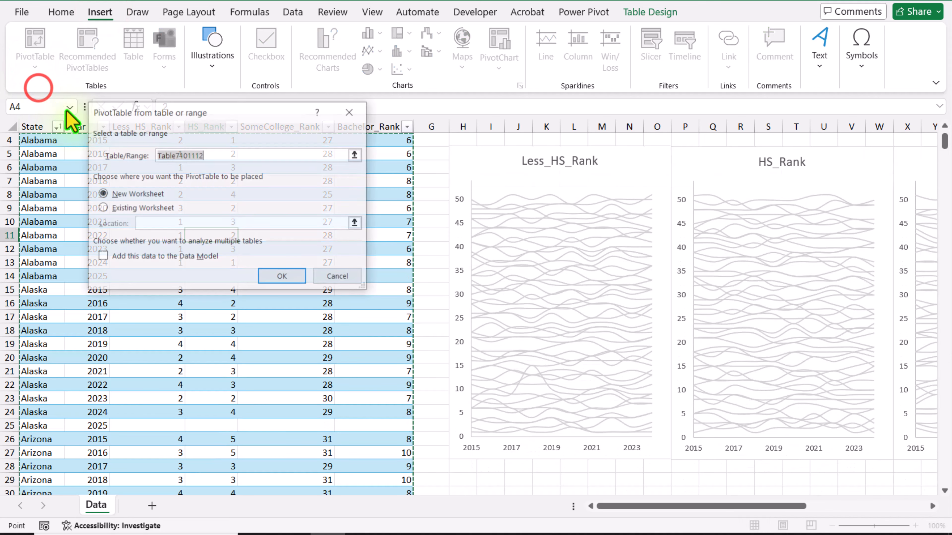
left_click(291, 285)
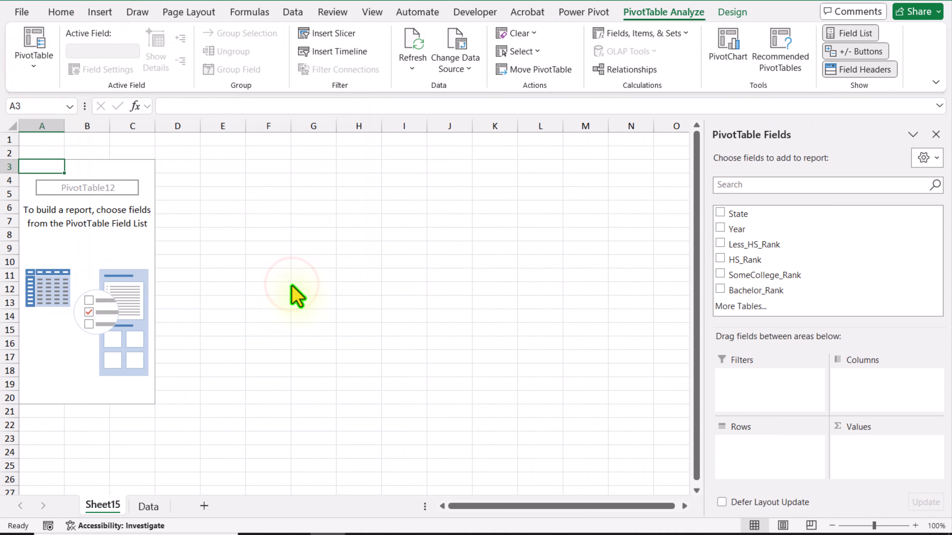
left_click_drag(748, 216, 780, 450)
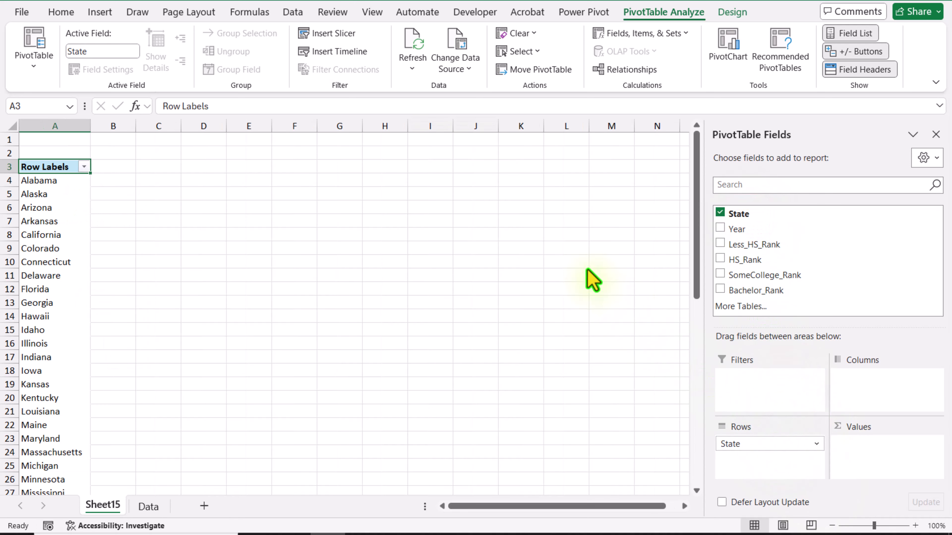
Insert a slicer for the State field of the PivotTable
left_click(339, 38)
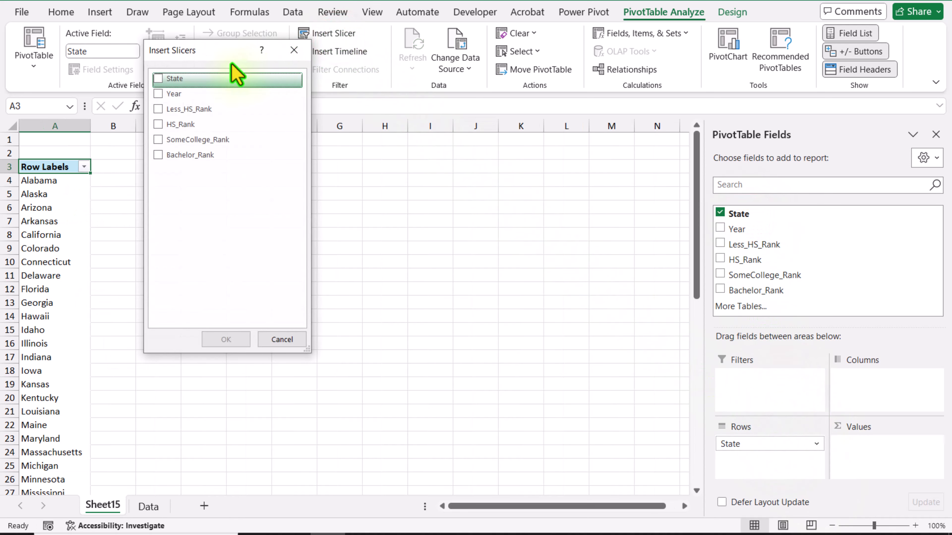
left_click(158, 79)
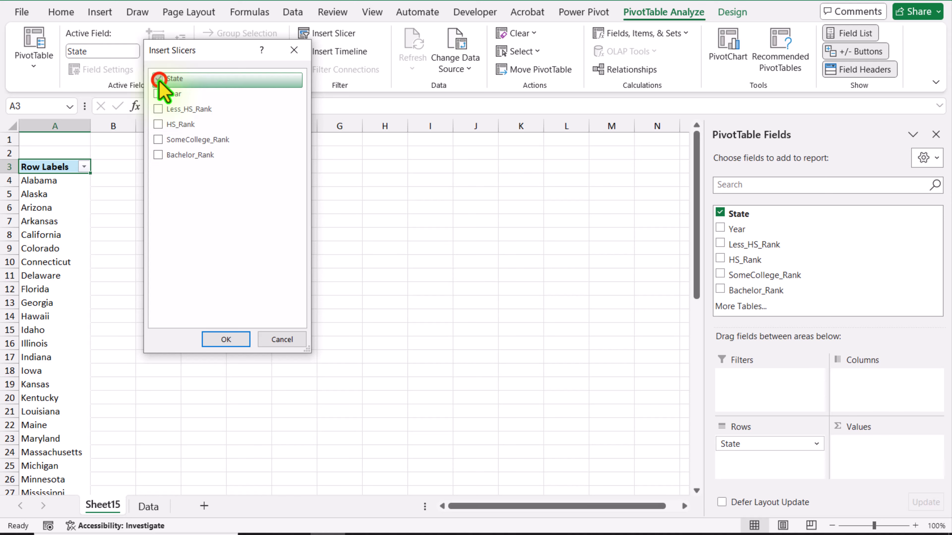
left_click(228, 340)
Try the State slicer by choosing Alabama, Alaska, Arizona and finally Arkansas to filter the PivotTable
left_click(325, 254)
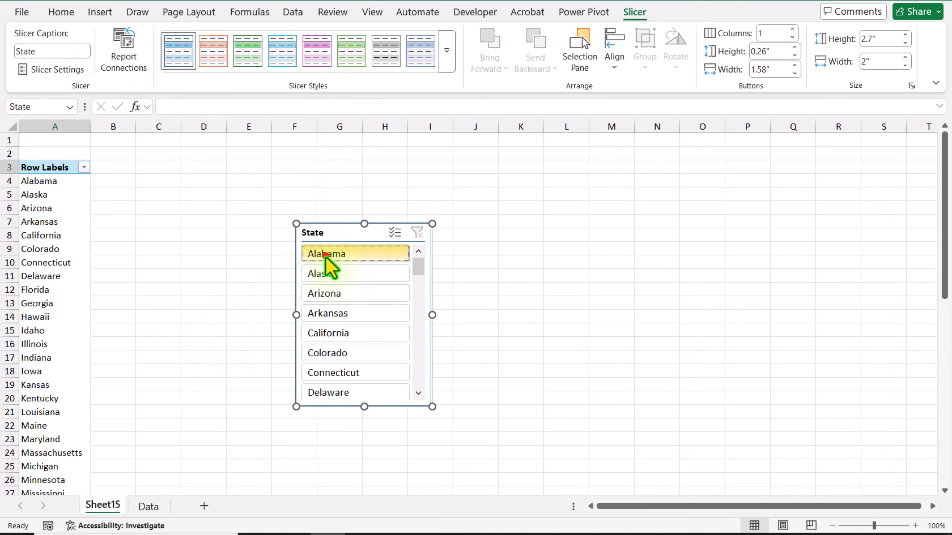
left_click(330, 273)
left_click(335, 293)
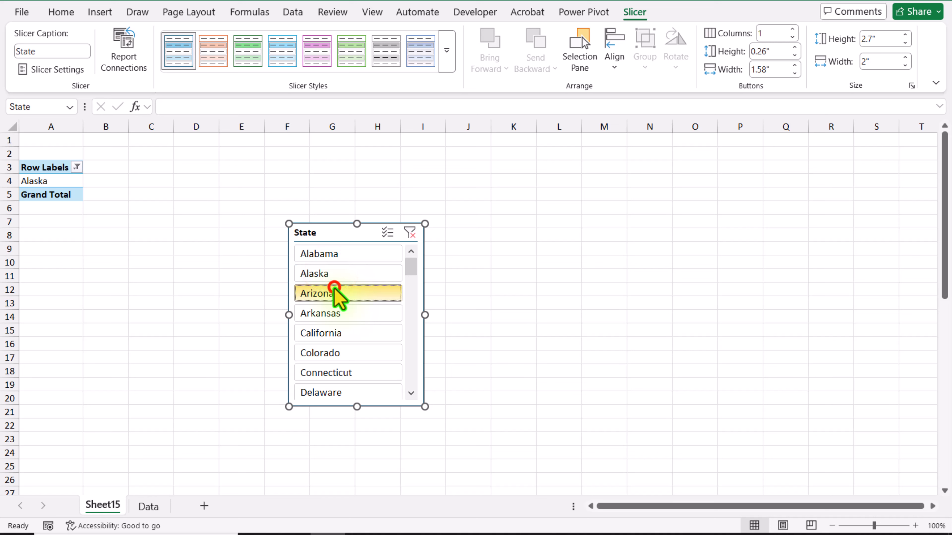
left_click(343, 308)
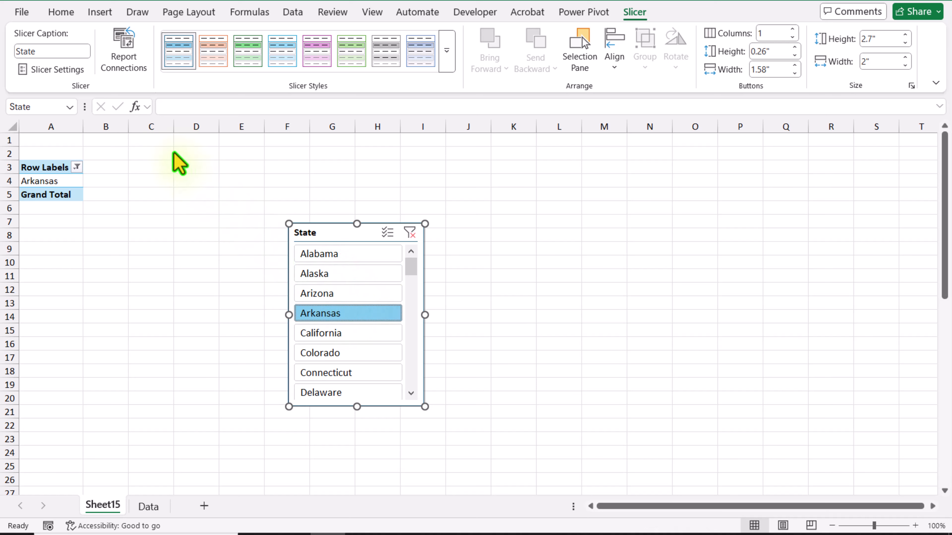
Set the State slicer to hide items with no data and turn off its header
left_click(80, 69)
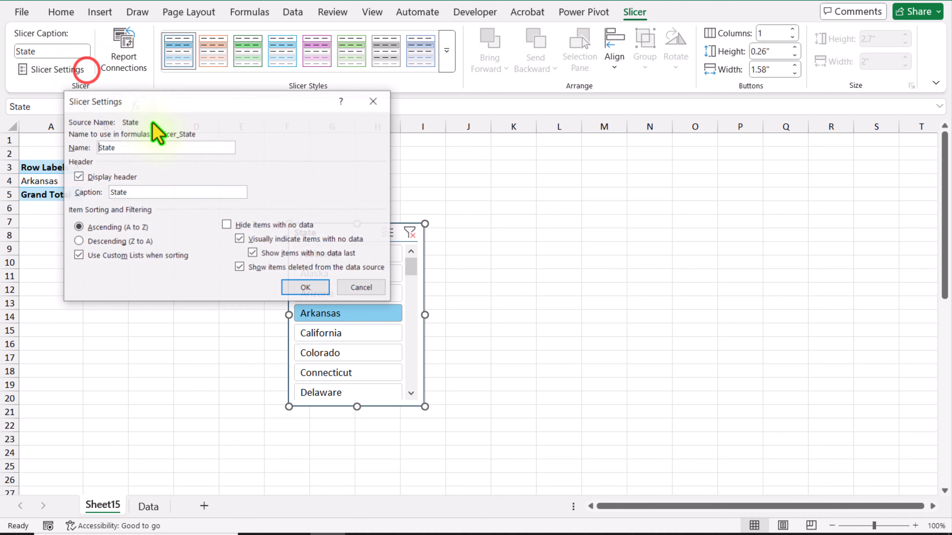
left_click(285, 225)
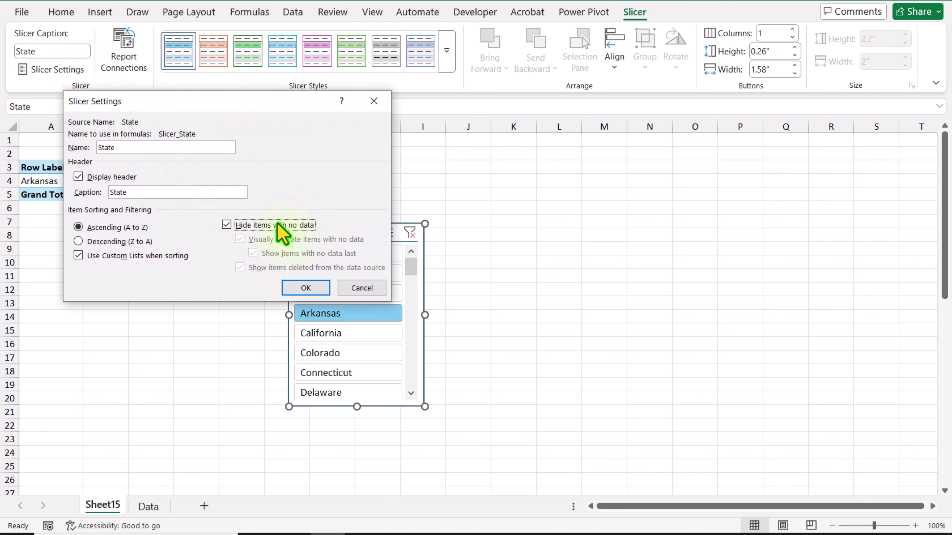
left_click(111, 178)
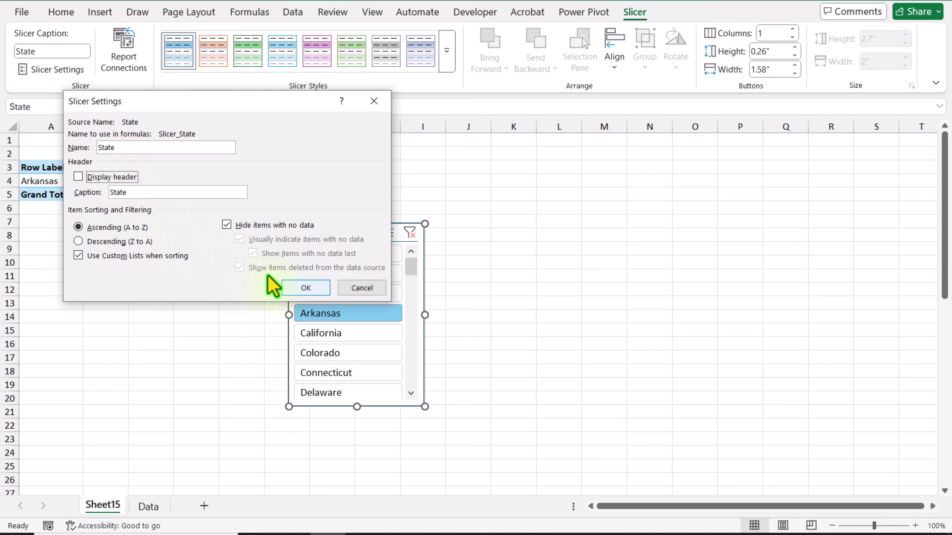
left_click(295, 287)
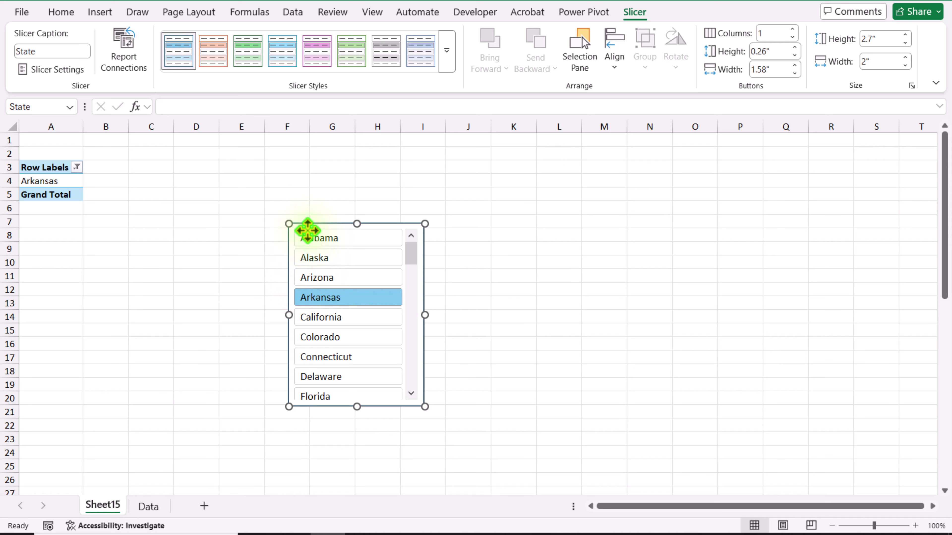
Paste a copy of the State slicer onto the Data sheet, beside the Bachelor_Rank chart at cell AO5
left_click(149, 506)
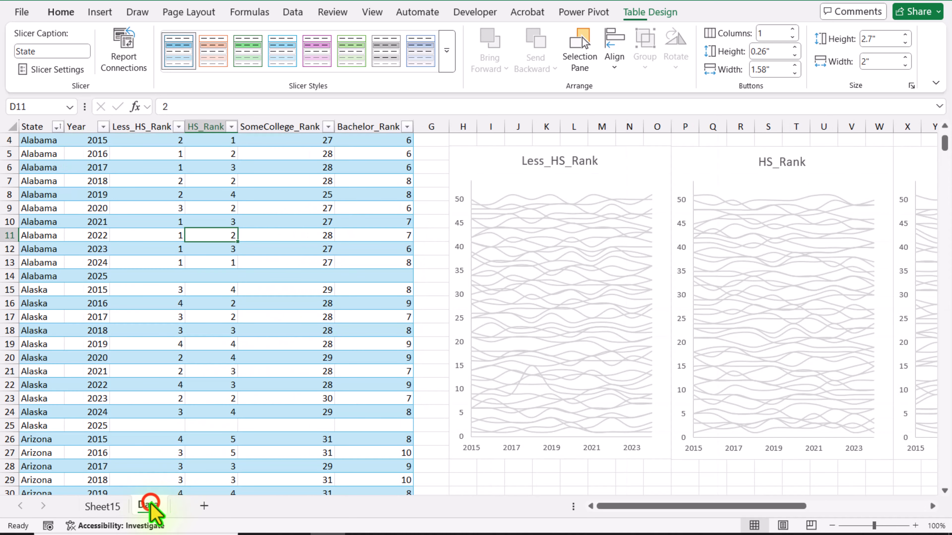
left_click_drag(645, 507, 925, 505)
left_click(932, 506)
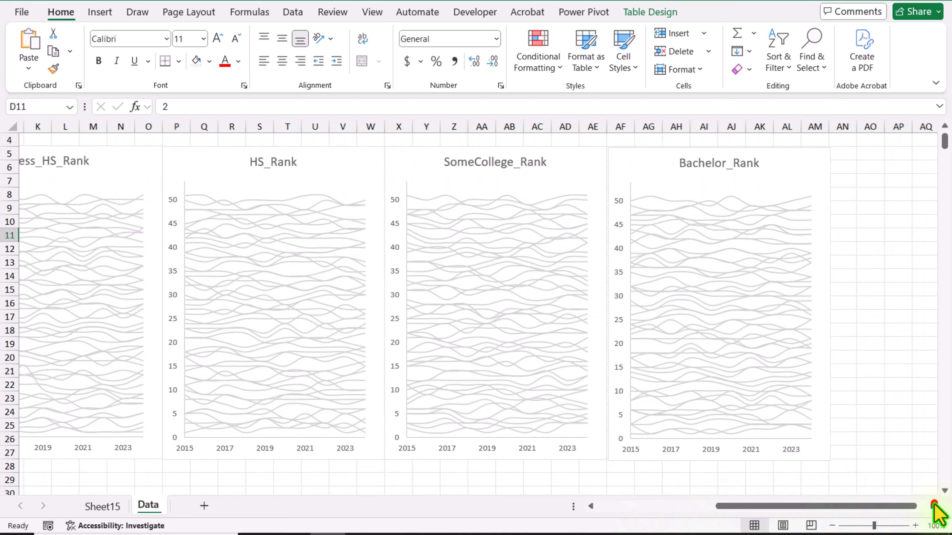
left_click(932, 506)
left_click(932, 506)
left_click(932, 506)
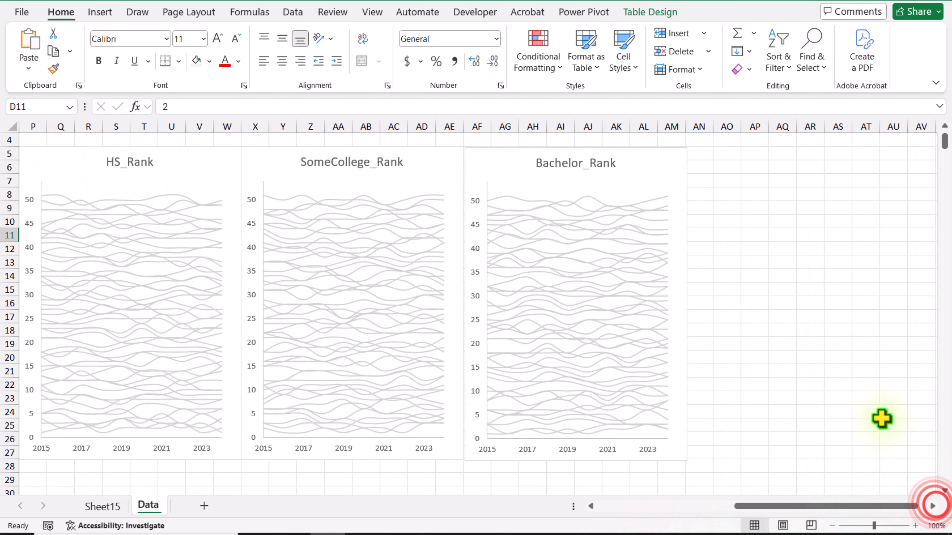
left_click(716, 155)
key("ctrl+v")
key("ctrl")
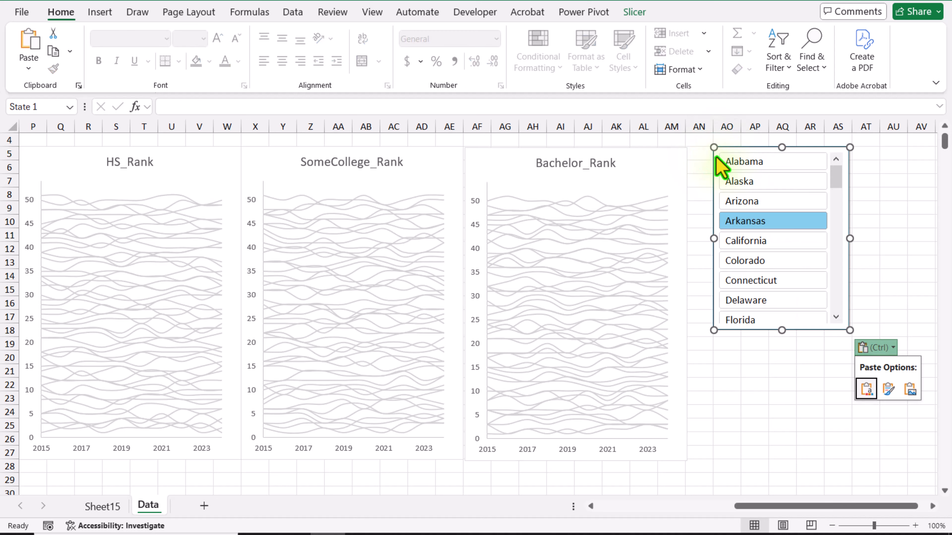
Move the pasted State slicer flush against the Bachelor_Rank chart and stretch it to the chart's full height
left_click_drag(746, 157, 728, 157)
left_click_drag(764, 330, 767, 462)
left_click(783, 478)
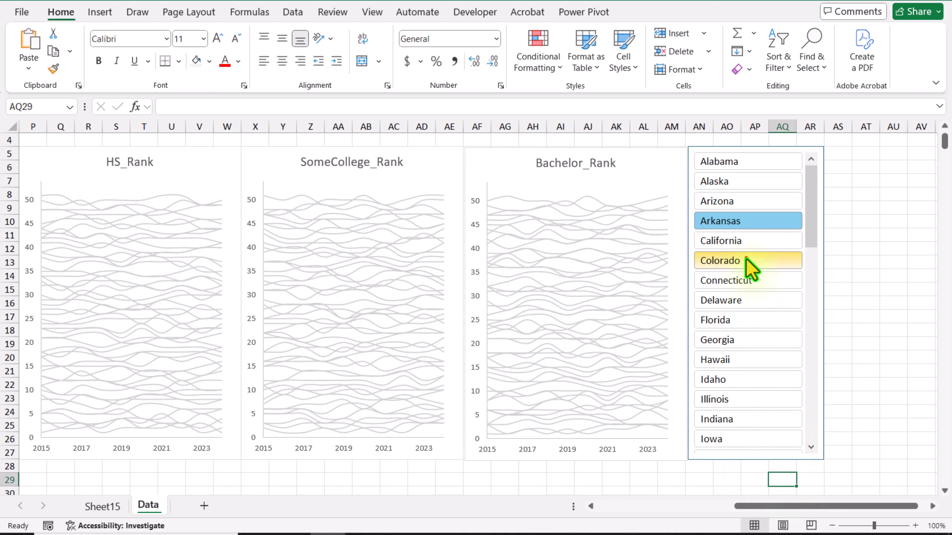
Choose Colorado and finally Connecticut in the pasted State slicer, and check the filtered PivotTable on Sheet15
left_click(746, 260)
left_click(747, 280)
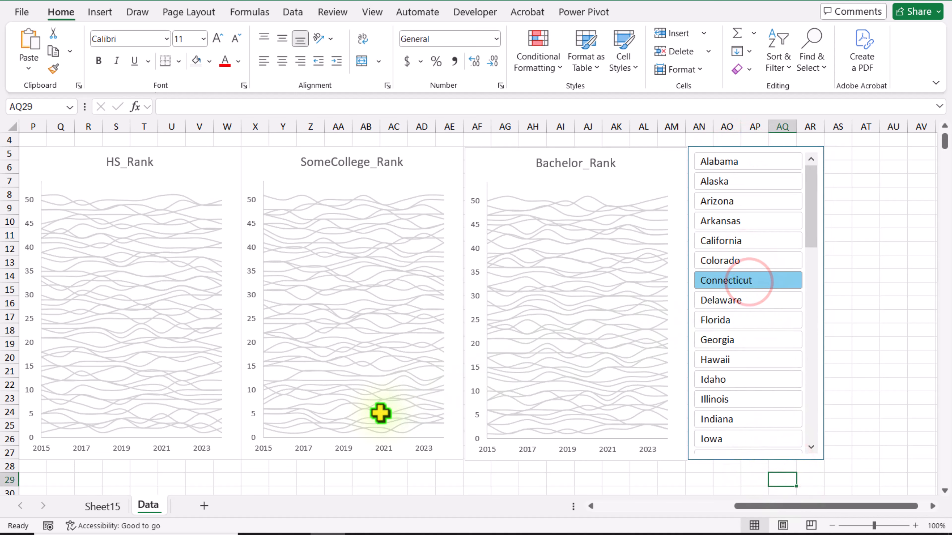
left_click(98, 512)
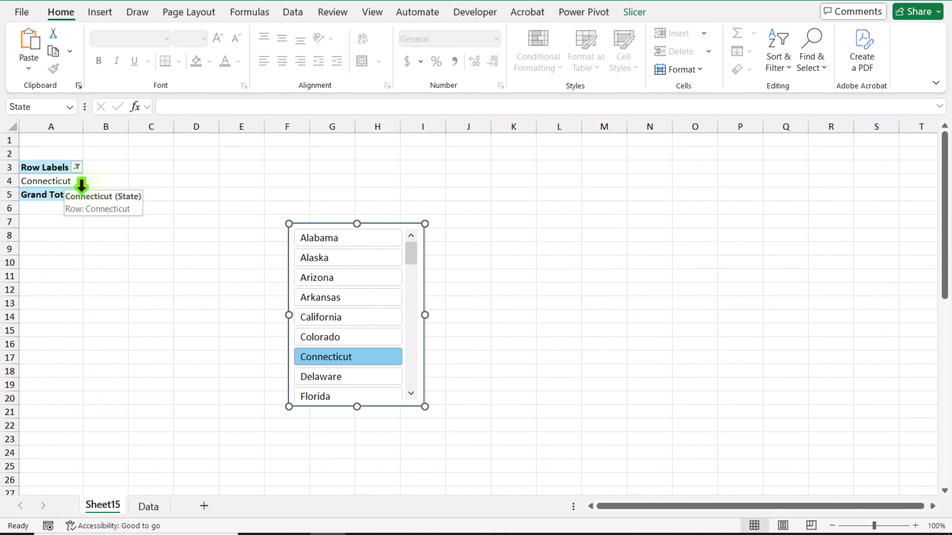
Link cell I31 on the Data sheet, below the Less_HS_Rank chart, to the PivotTable's state in Sheet15!$A$4
left_click(143, 512)
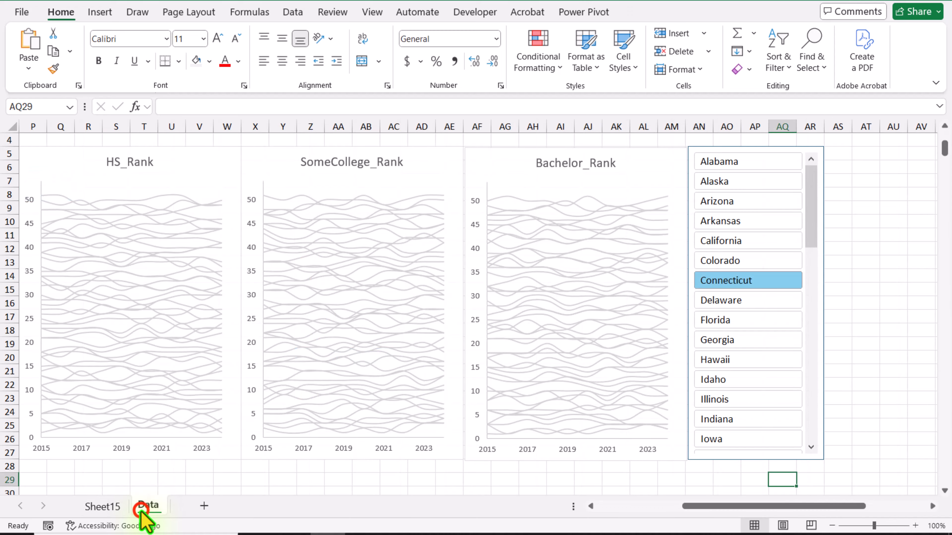
left_click_drag(746, 519, 607, 519)
left_click(499, 372)
type("=")
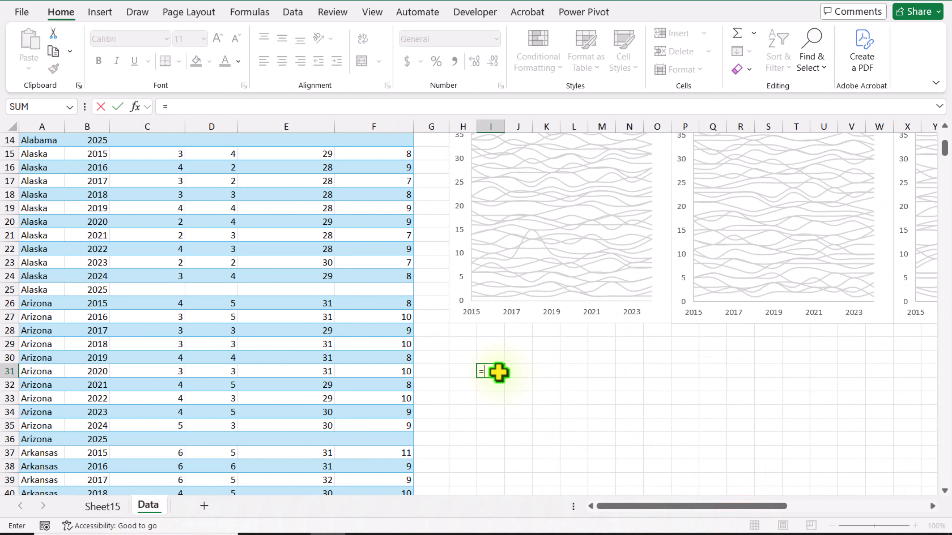
left_click(102, 506)
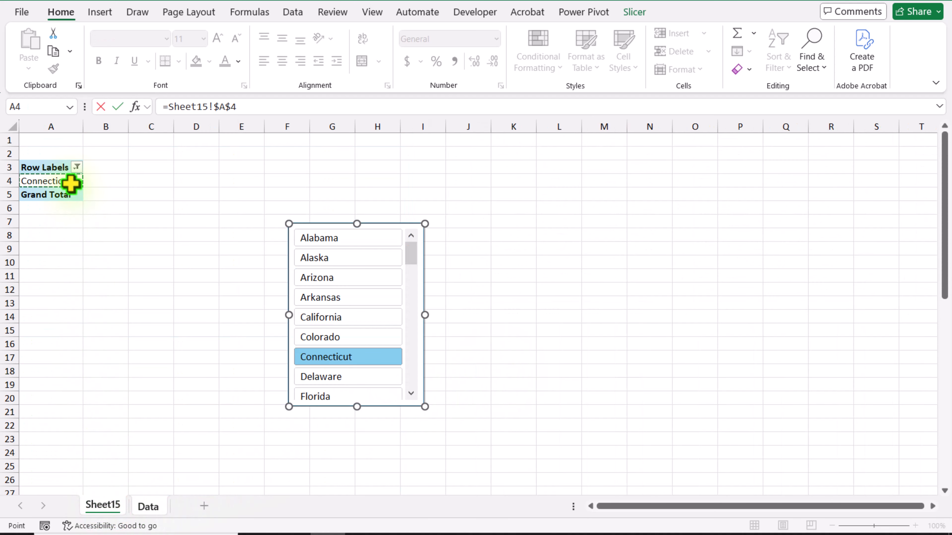
key("Return")
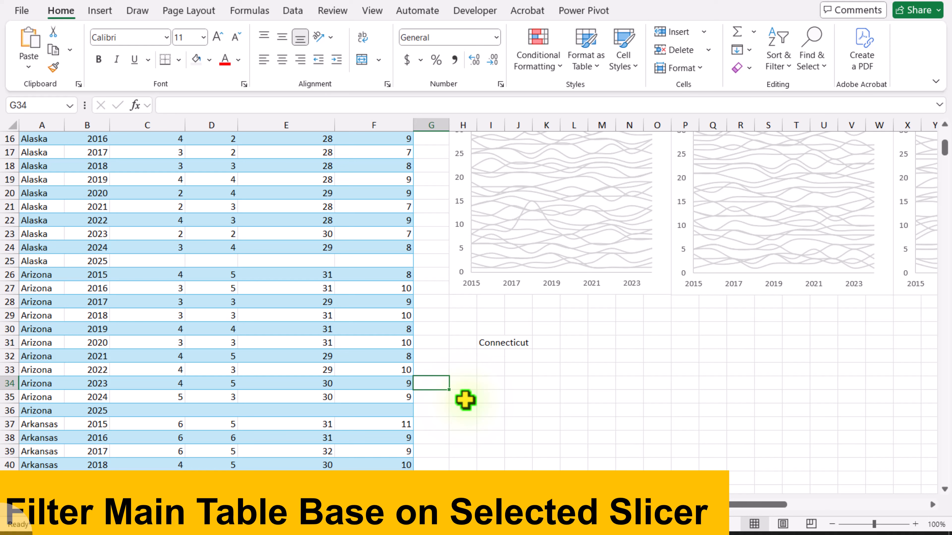
Enter =FILTER(Data[[Year]:[Bachelor_Rank]],Data[State]=I31) in cell I33 to list the selected state's years and ranks
left_click(490, 369)
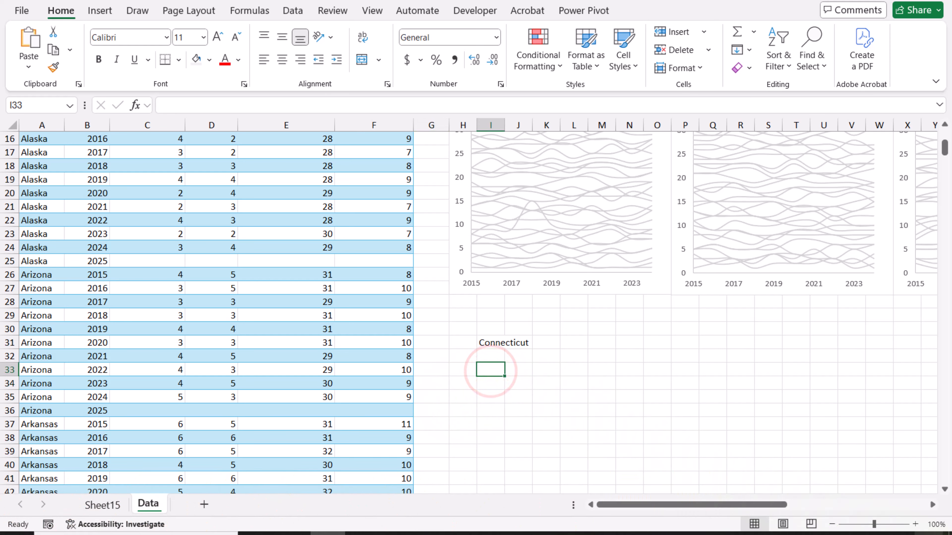
type("=filter")
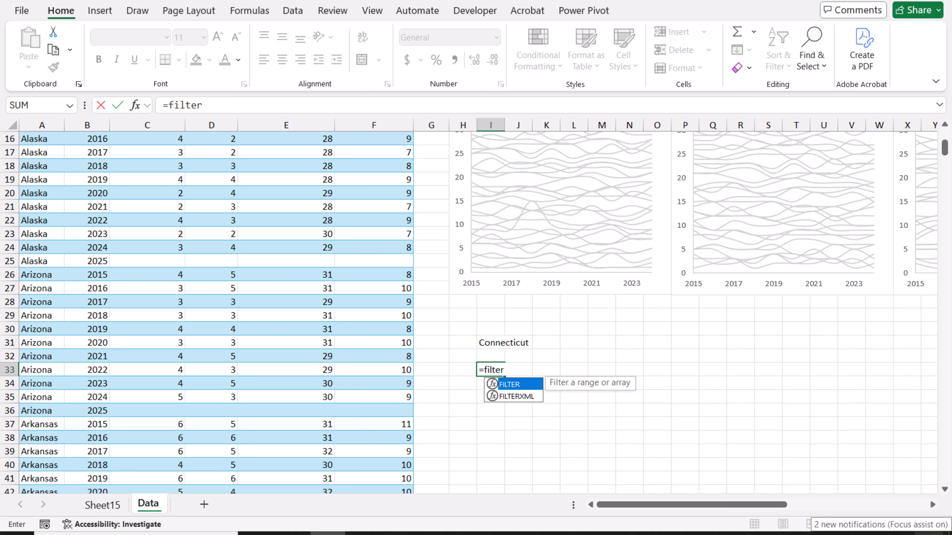
type("(")
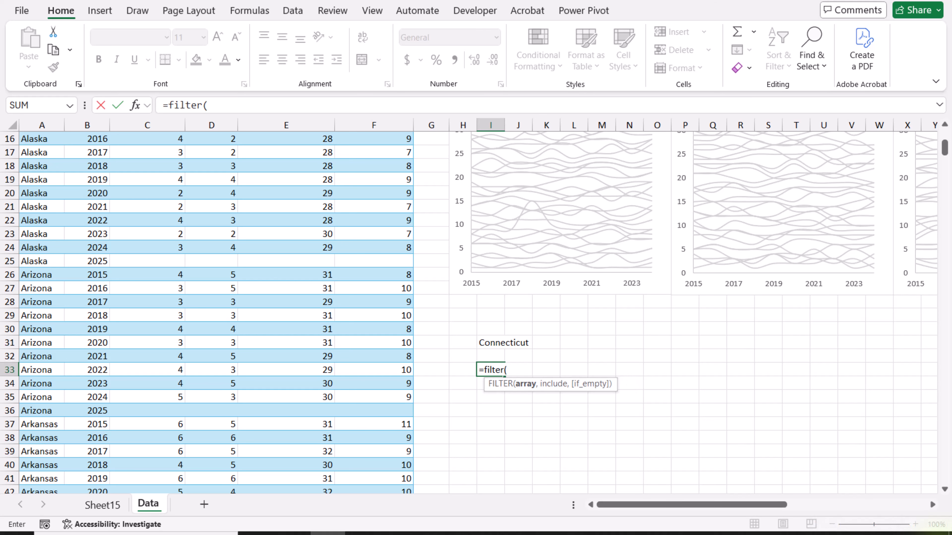
scroll(634, 412, "up", 5)
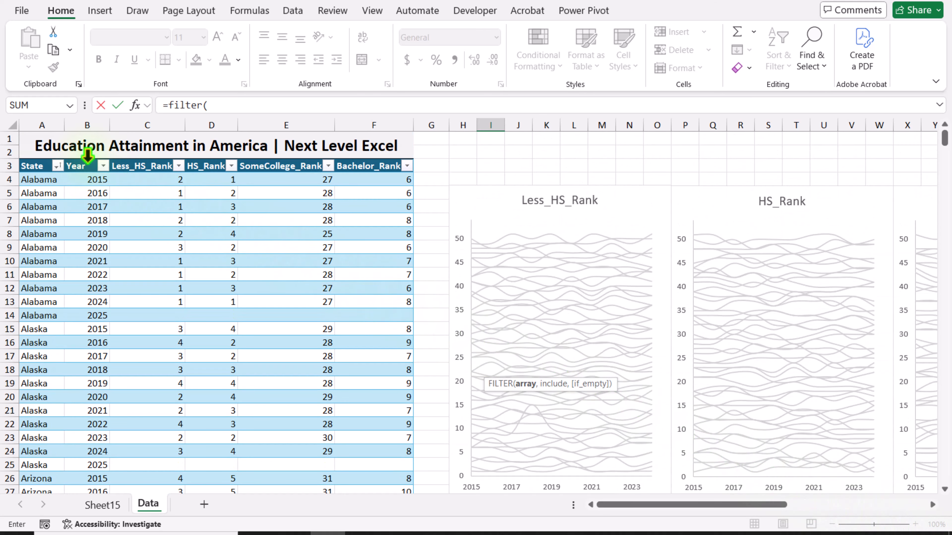
left_click_drag(87, 156, 358, 180)
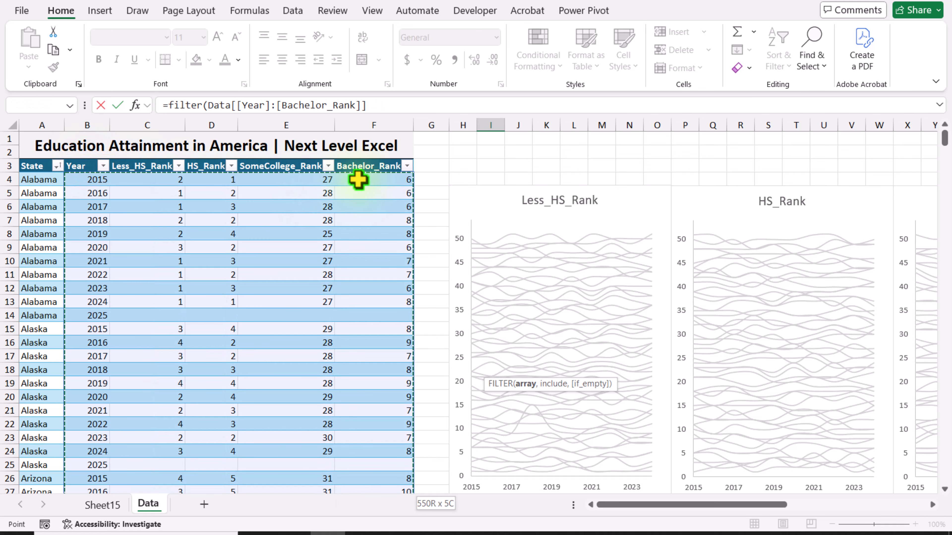
type(",")
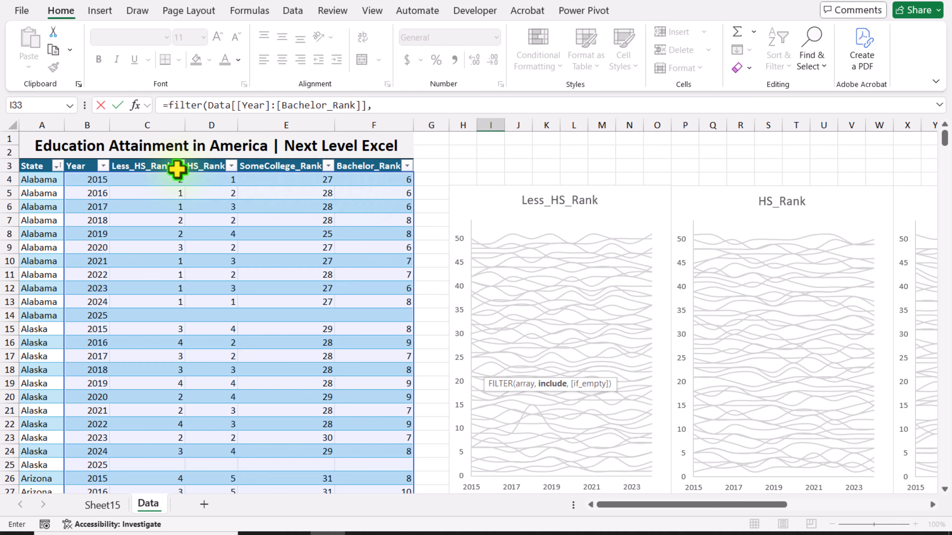
left_click(44, 156)
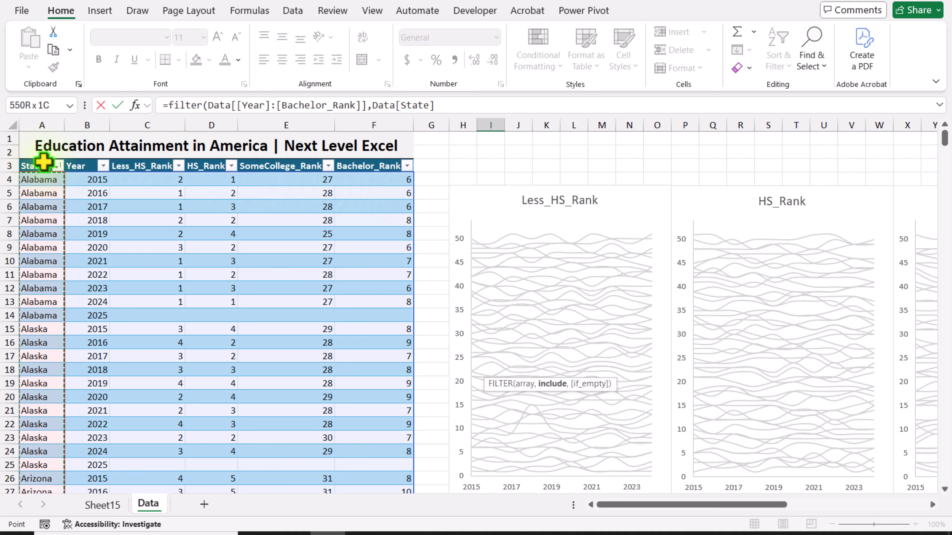
type("=")
scroll(270, 227, "down", 7)
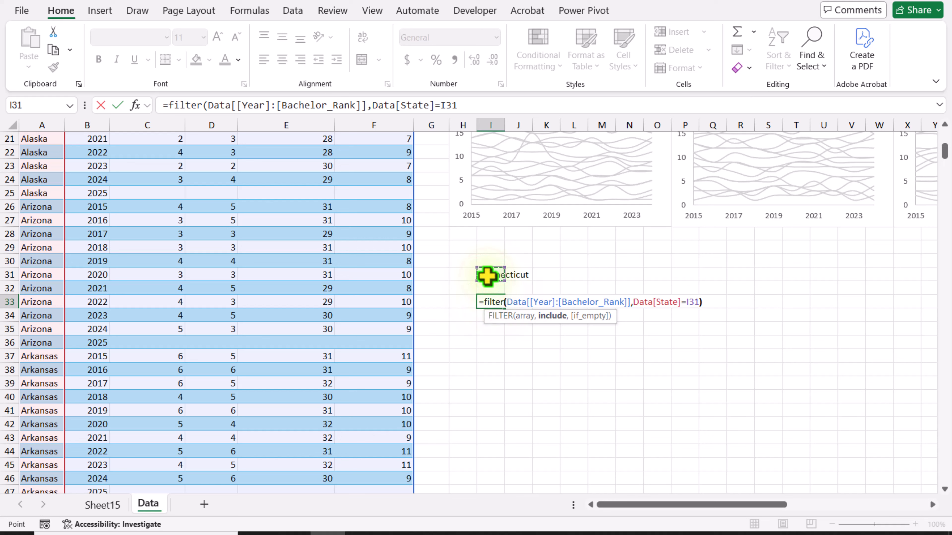
key("Return")
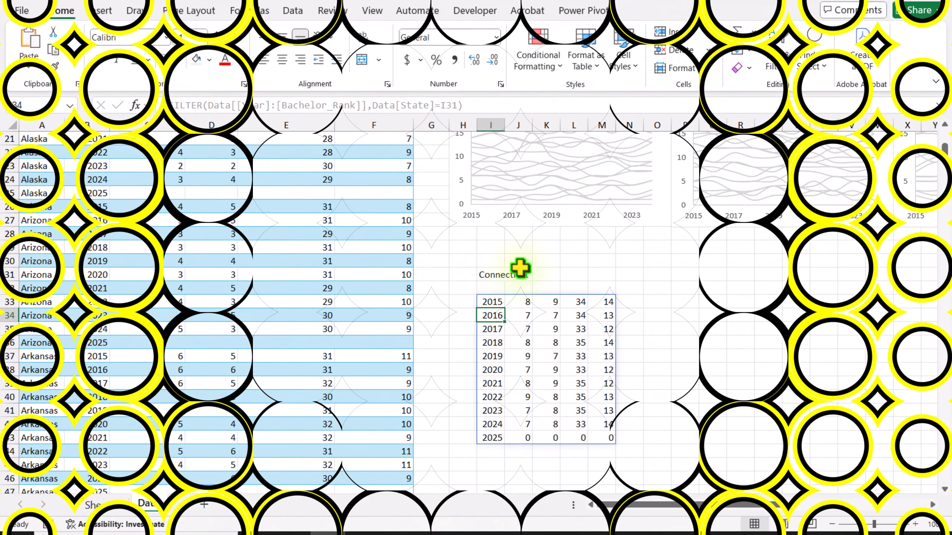
Add a new data series named Series2 to the Less_HS_Rank chart with X values from the filtered years I33:I43
left_click(534, 227)
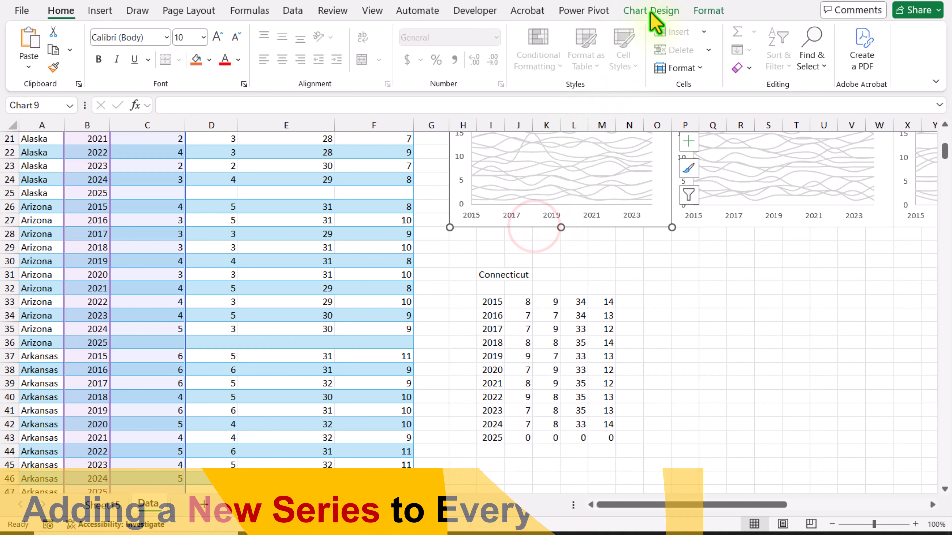
left_click(652, 12)
left_click(736, 68)
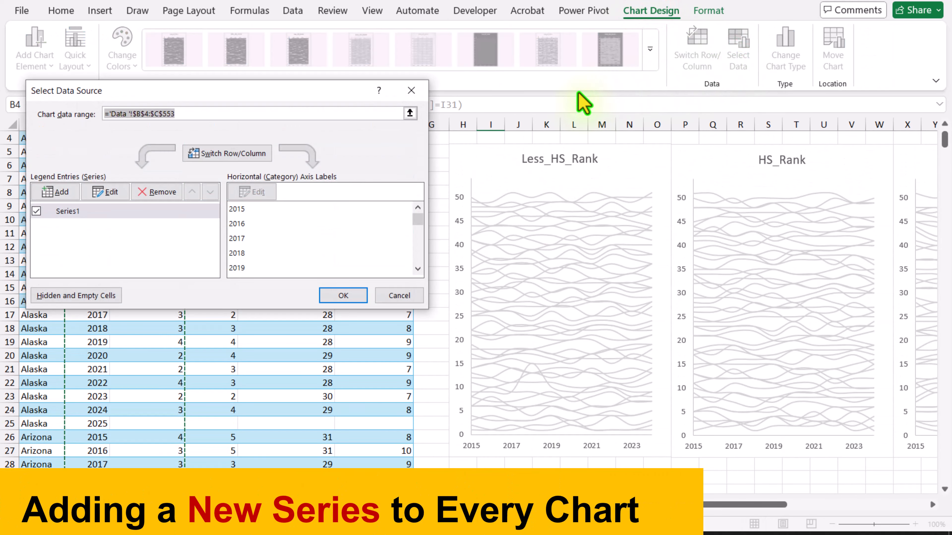
left_click(66, 191)
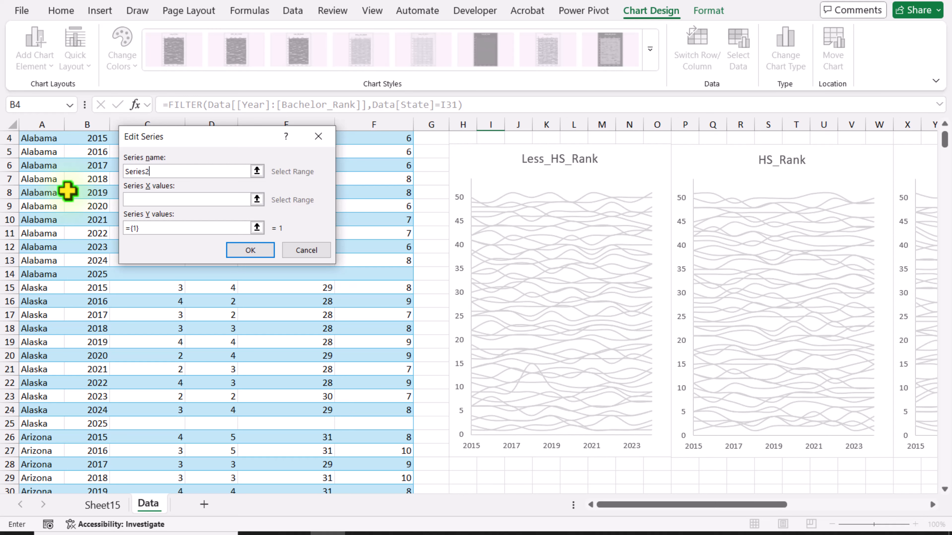
left_click(135, 200)
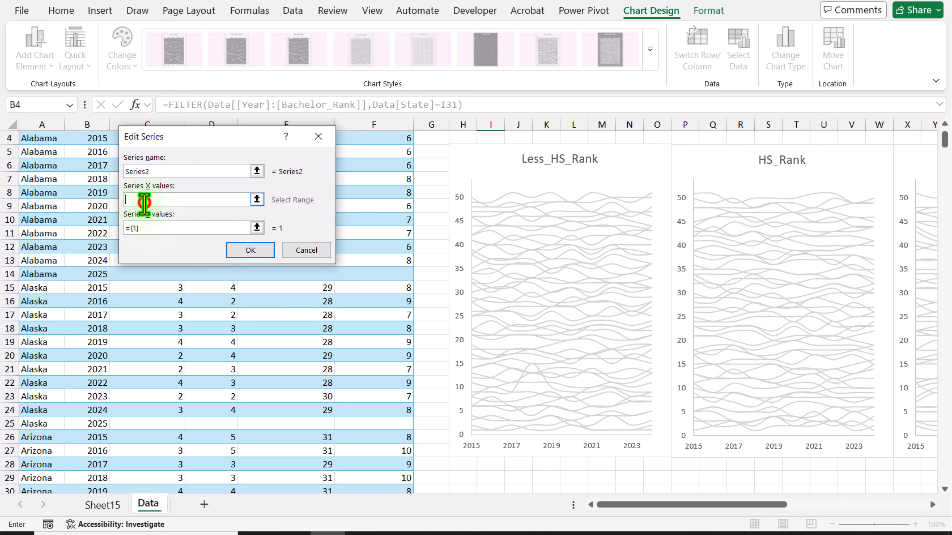
scroll(301, 240, "down", 7)
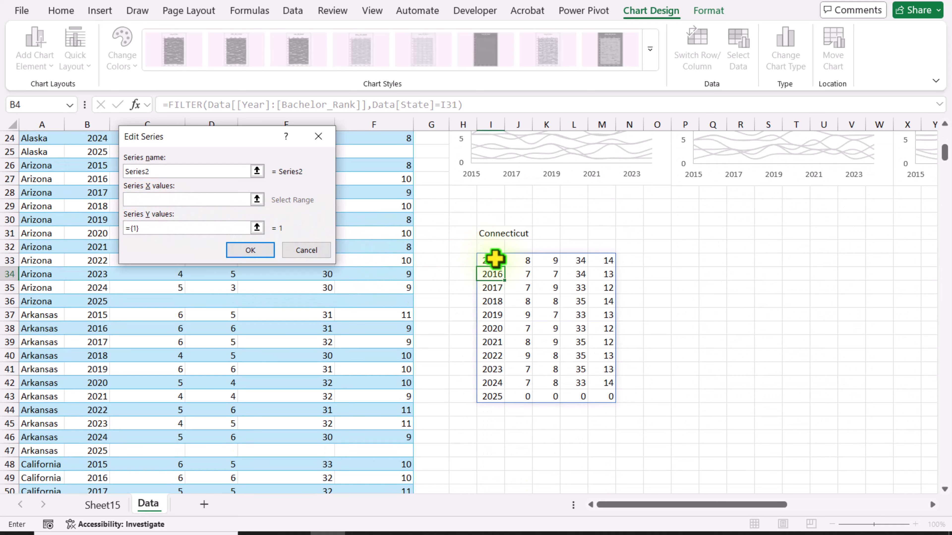
left_click_drag(494, 259, 492, 393)
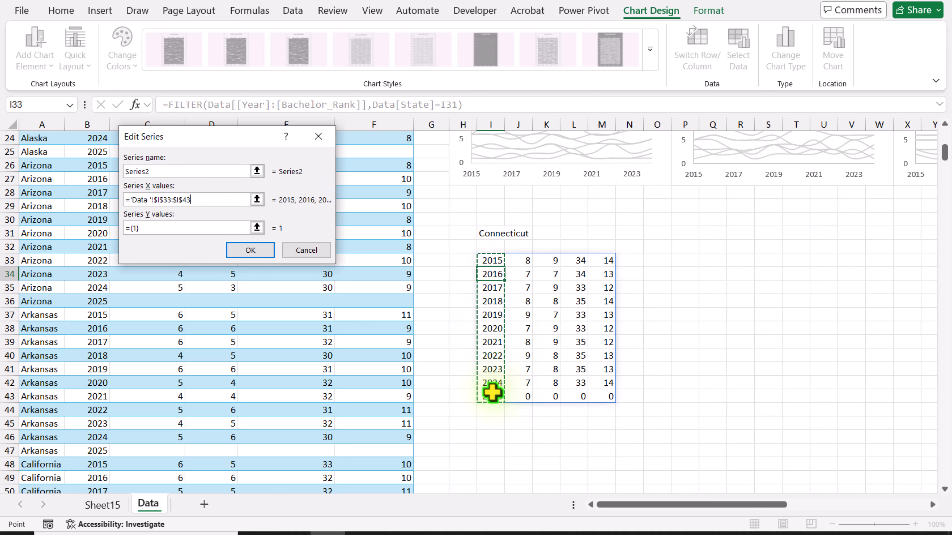
Set the new series' Y values to J33:J43 and apply it to the Less_HS_Rank chart
left_click(162, 226)
key("BackSpace")
key("BackSpace")
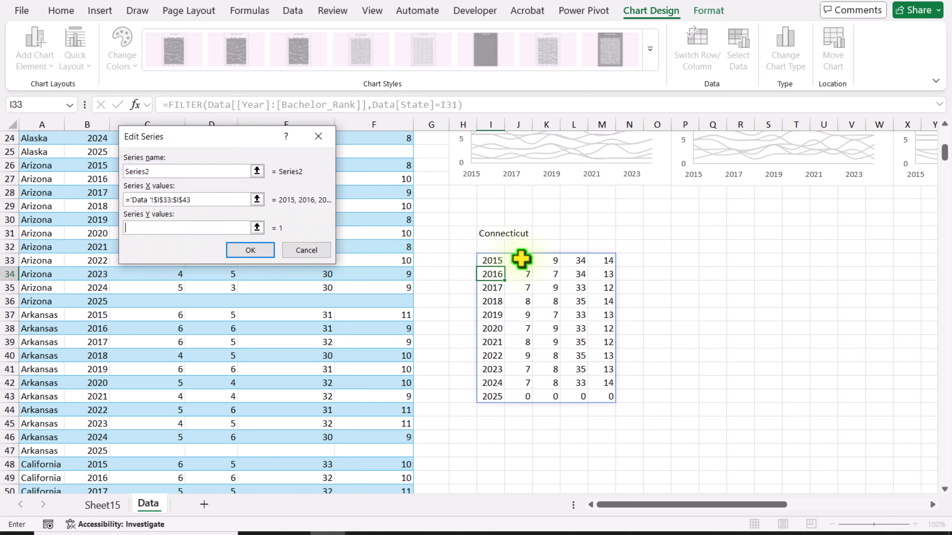
left_click_drag(522, 258, 519, 395)
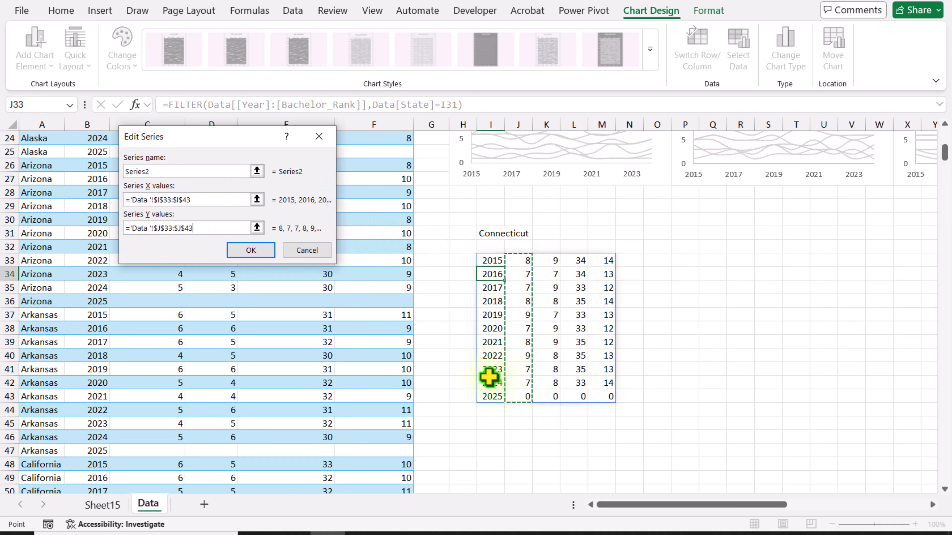
left_click(250, 250)
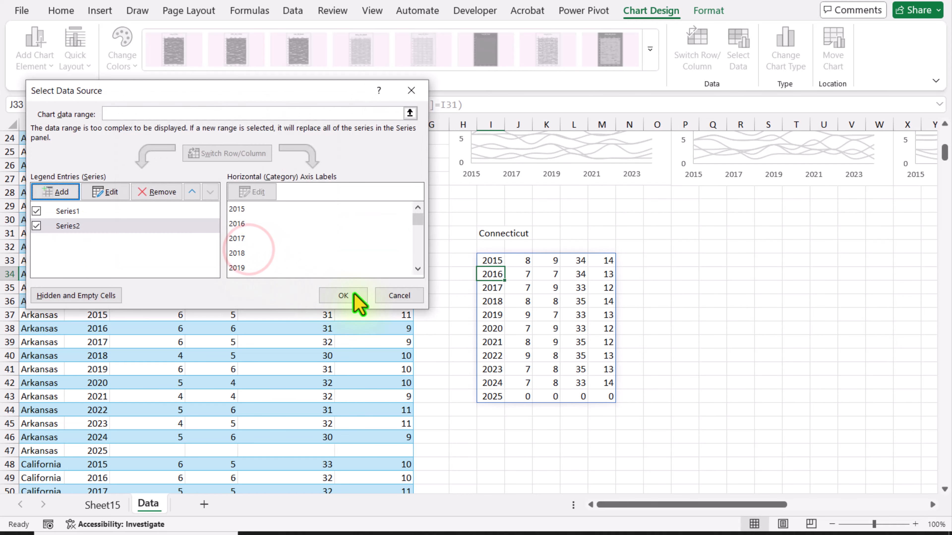
left_click(344, 295)
Add a series named Series2 to the HS_Rank chart with X values I33:I43 and Y values K33:K43
scroll(667, 333, "up", 3)
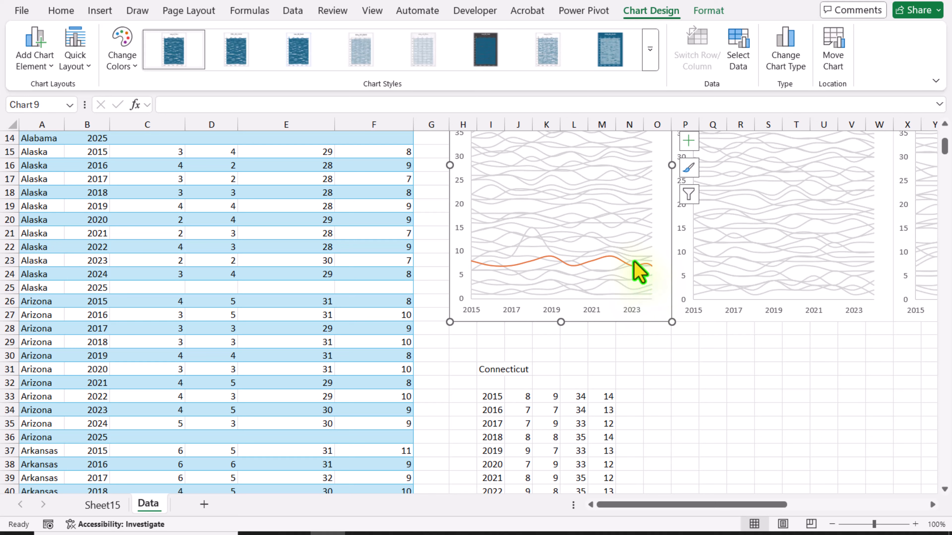
left_click(718, 319)
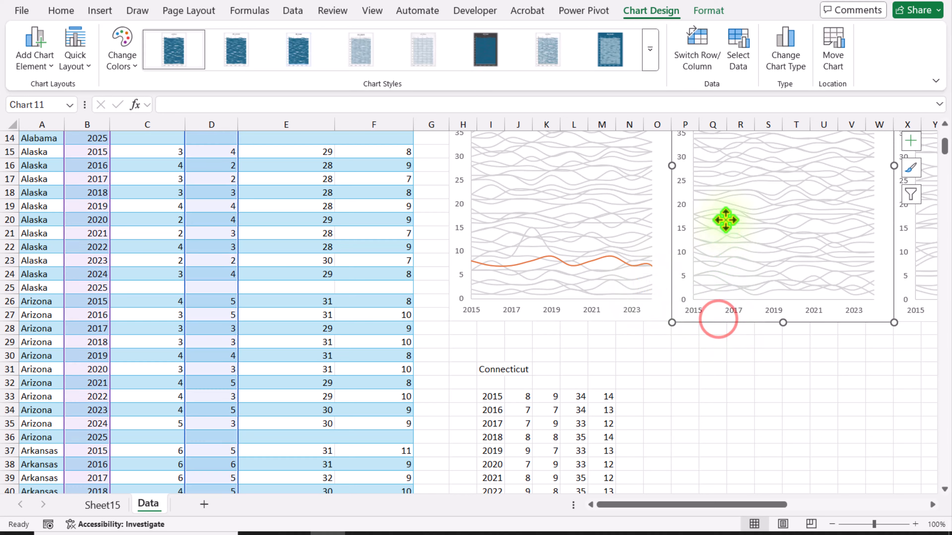
left_click(735, 59)
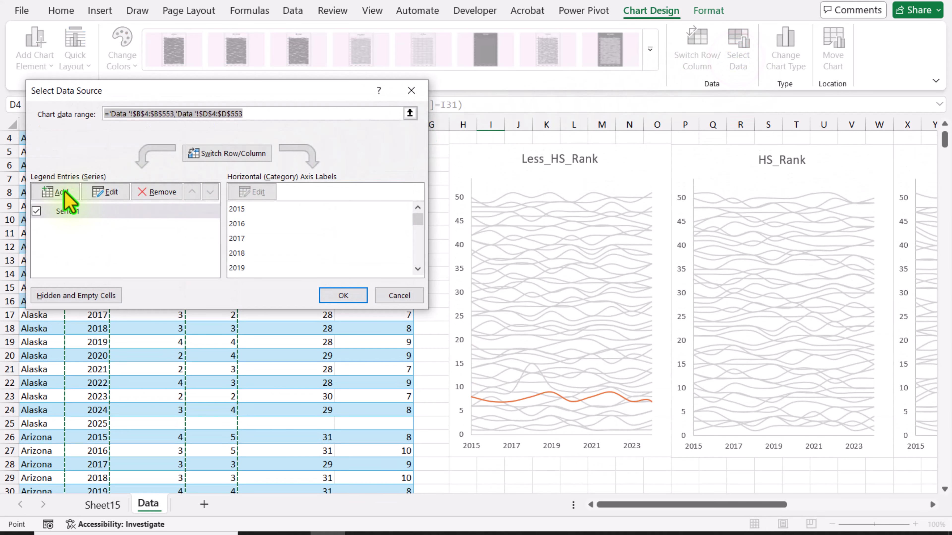
left_click(52, 191)
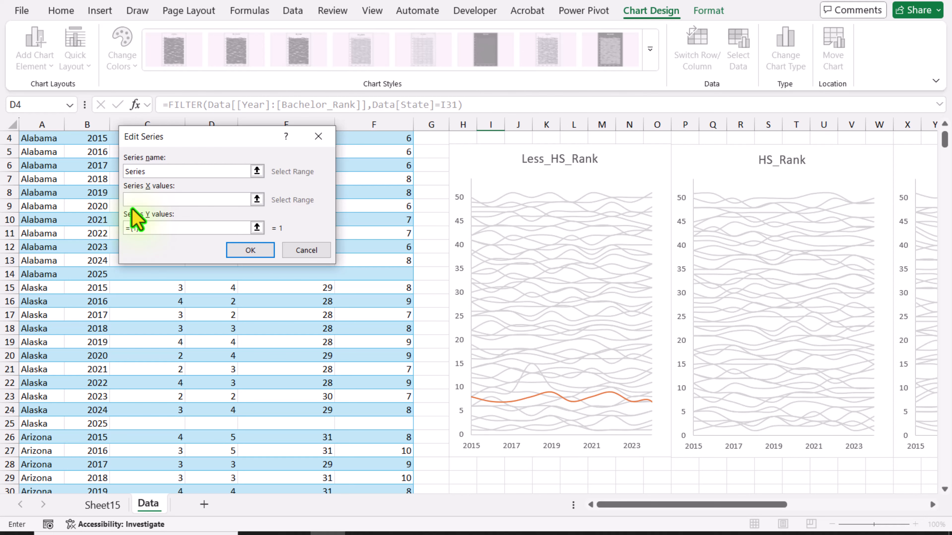
scroll(135, 220, "down", 7)
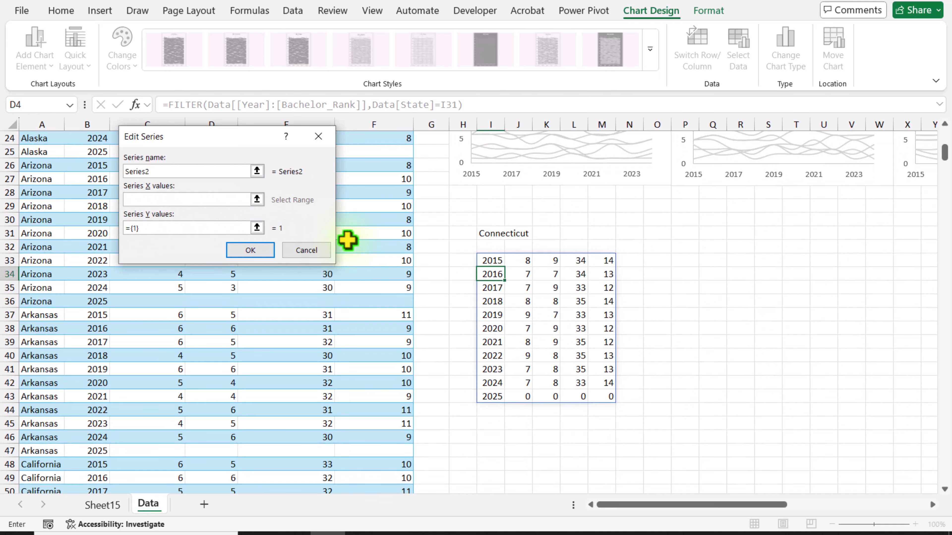
left_click_drag(499, 262, 496, 394)
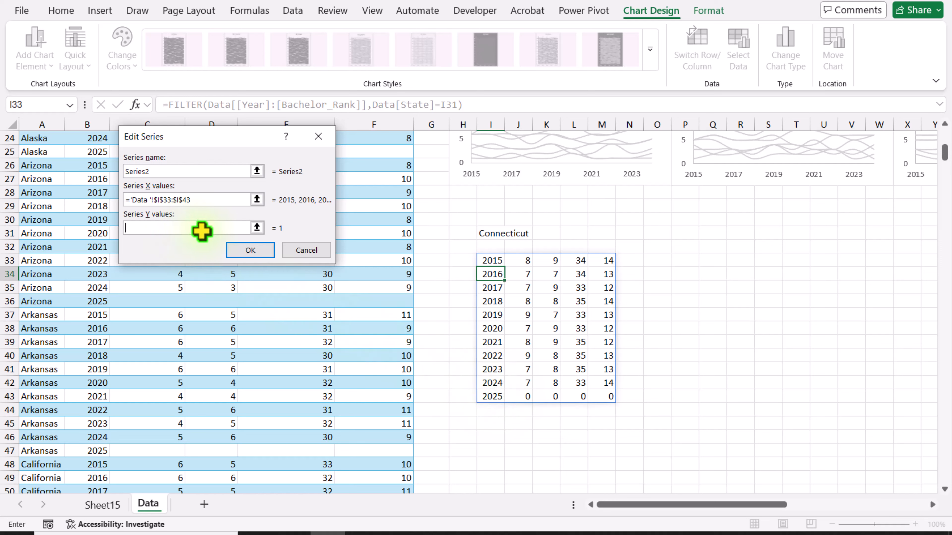
left_click_drag(543, 262, 546, 395)
left_click(251, 250)
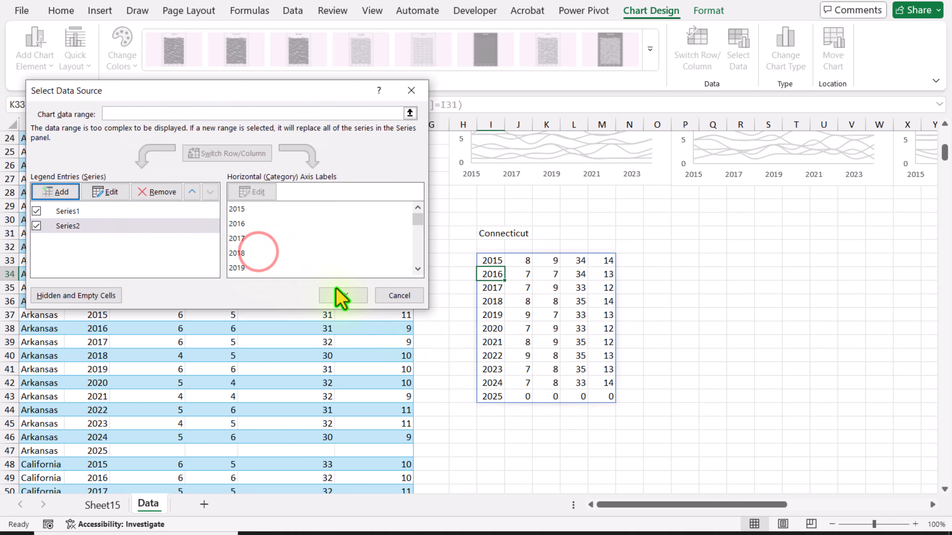
left_click(344, 295)
Add a new data series to the SomeCollege_Rank chart with X values from the filtered years I33:I43
scroll(350, 293, "up", 3)
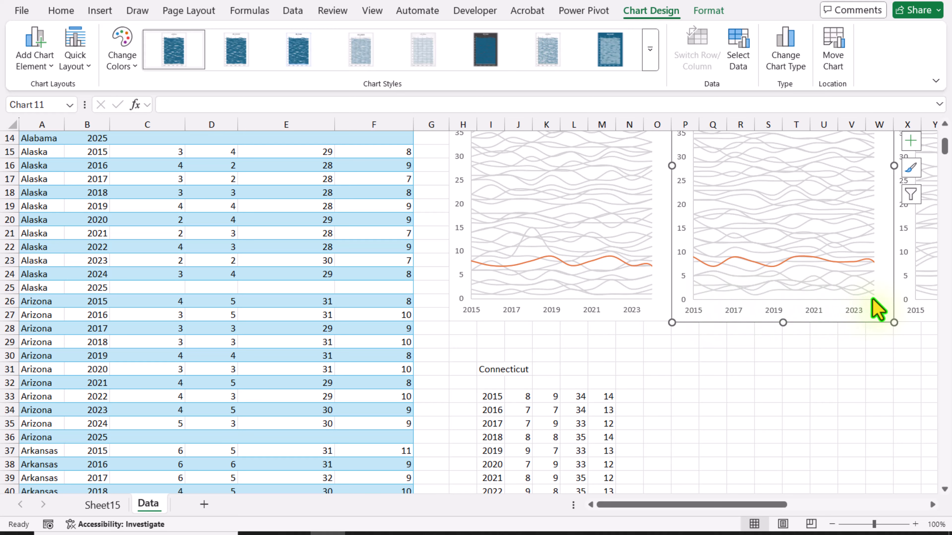
scroll(770, 489, "right", 1)
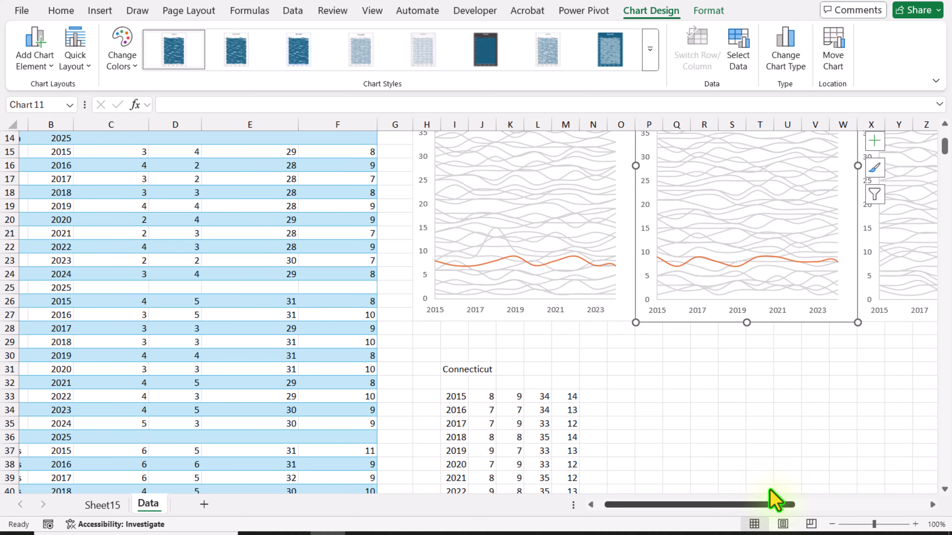
left_click(901, 317)
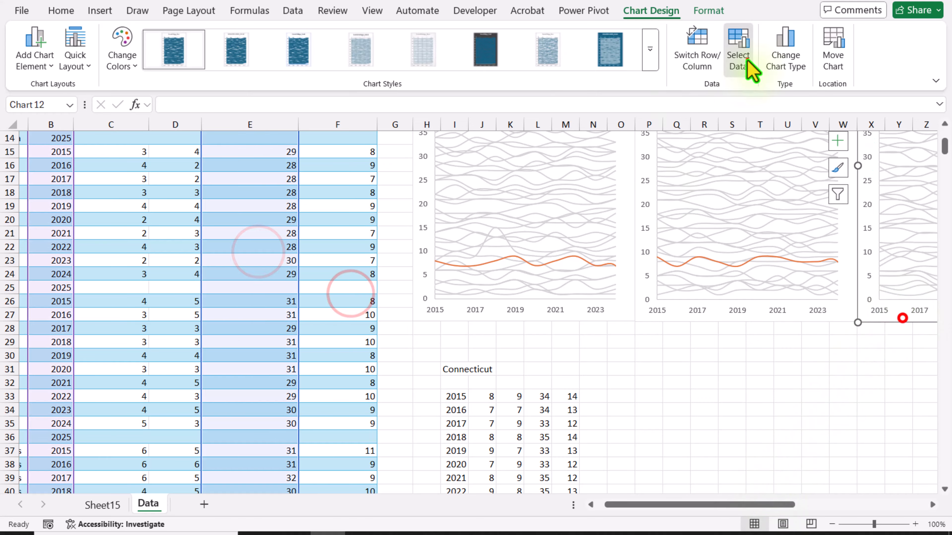
left_click(746, 56)
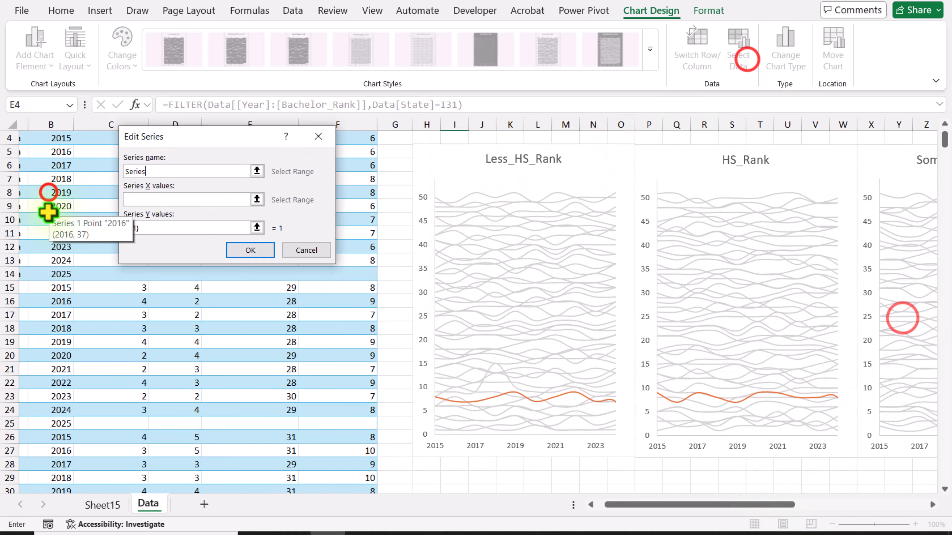
left_click_drag(457, 258, 459, 397)
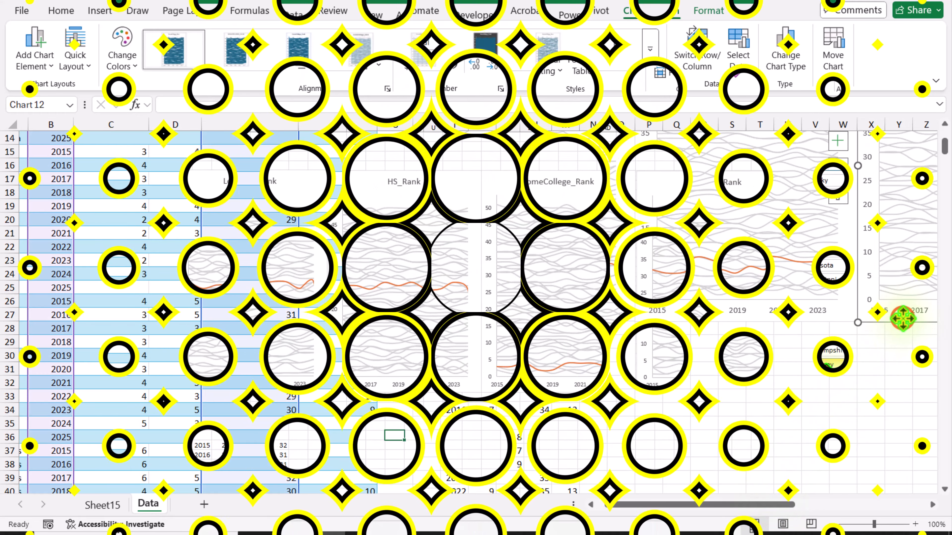
Test the highlight lines by choosing New Jersey, Michigan and finally Louisiana in the State slicer
left_click(825, 364)
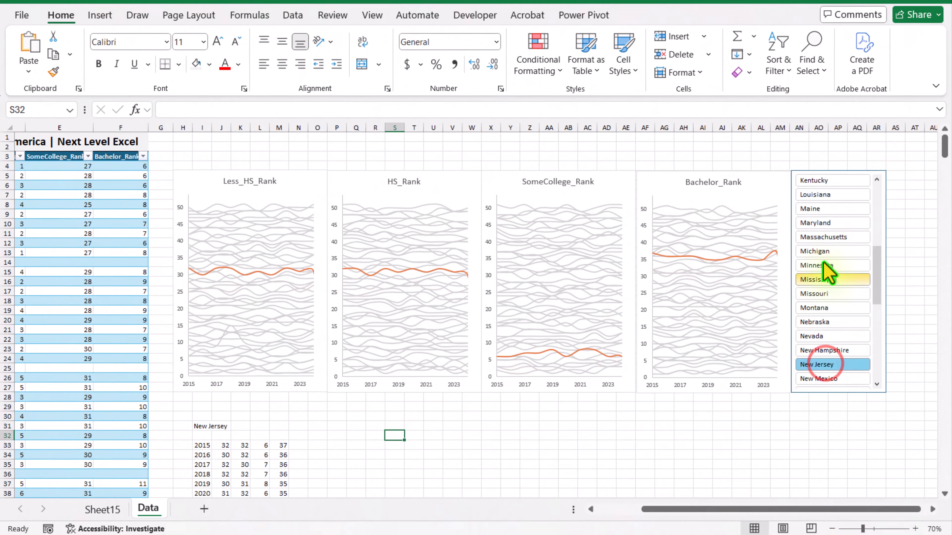
left_click(822, 251)
left_click(832, 195)
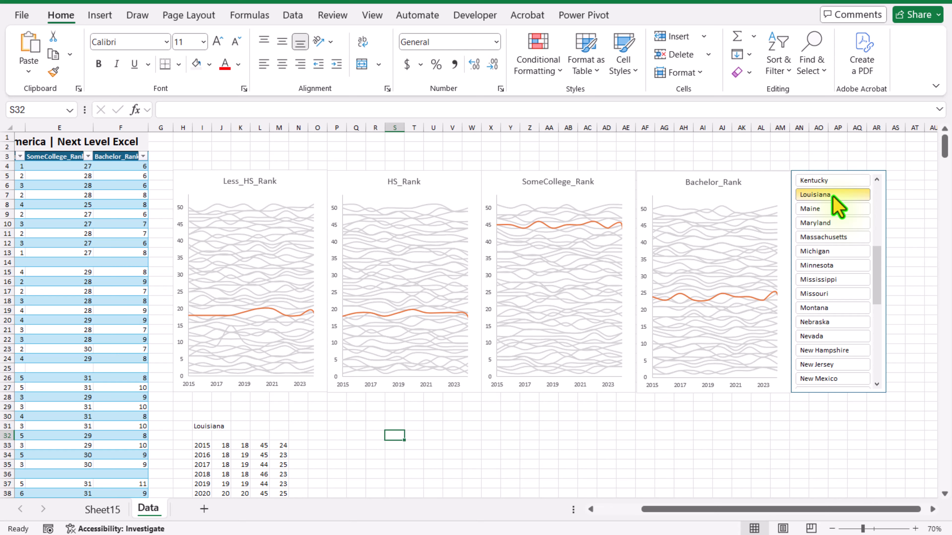
Format Series2 in the Less_HS_Rank chart with a black outline and a 2¼ pt line weight
left_click(311, 176)
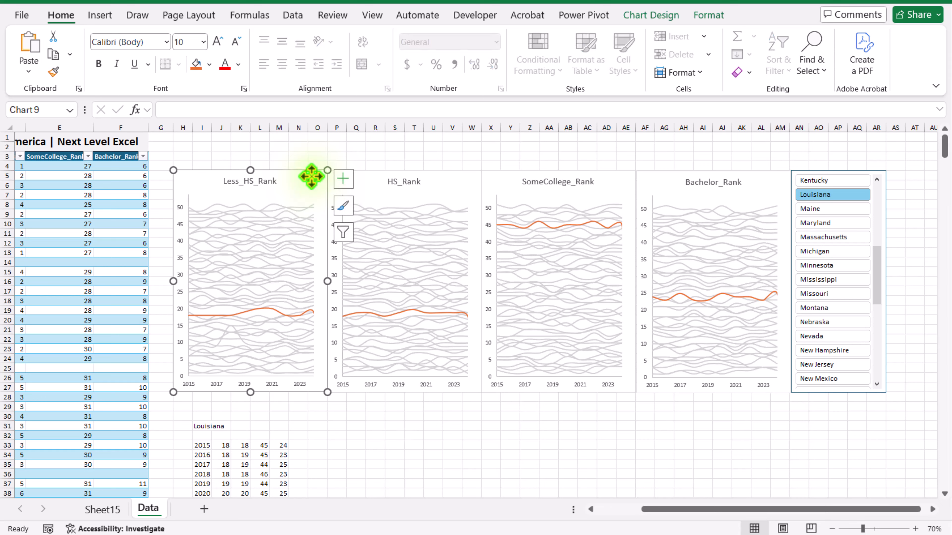
scroll(668, 63, "down", 13)
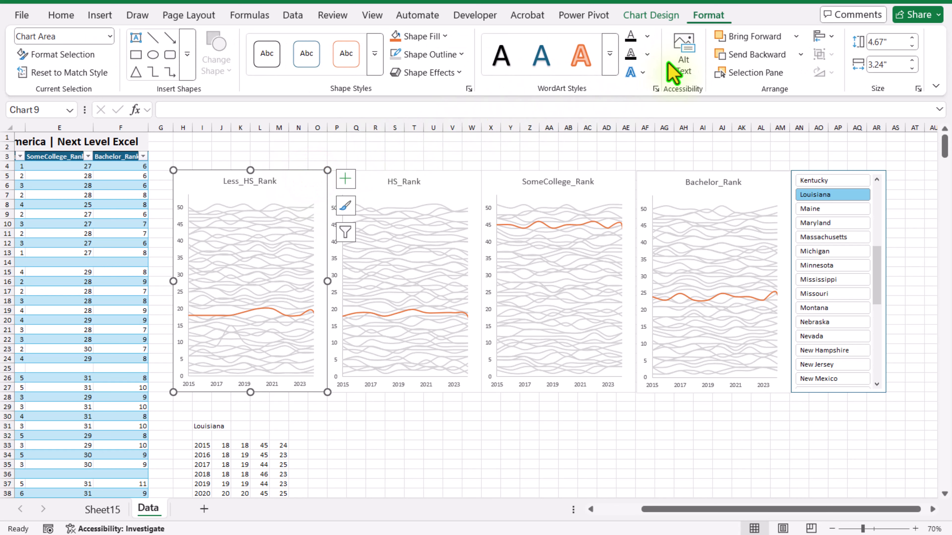
left_click(110, 37)
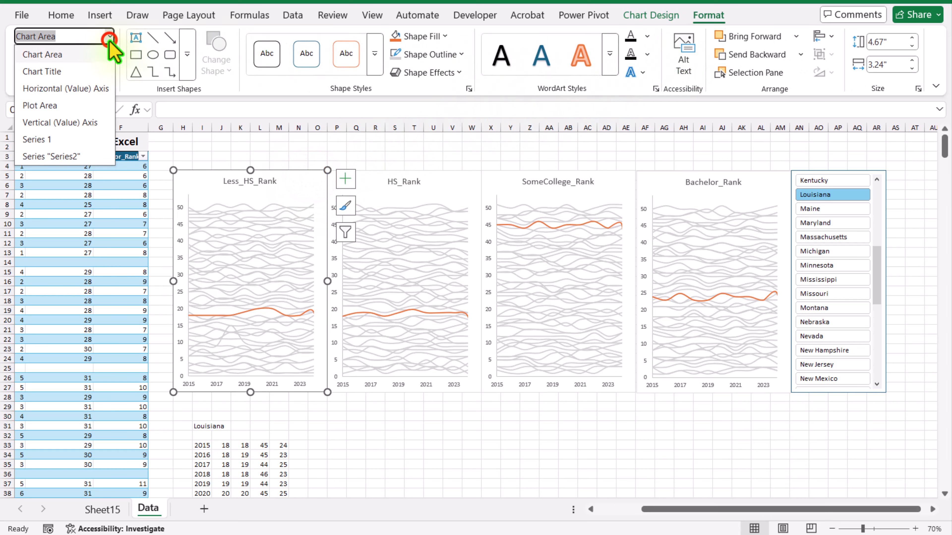
left_click(69, 160)
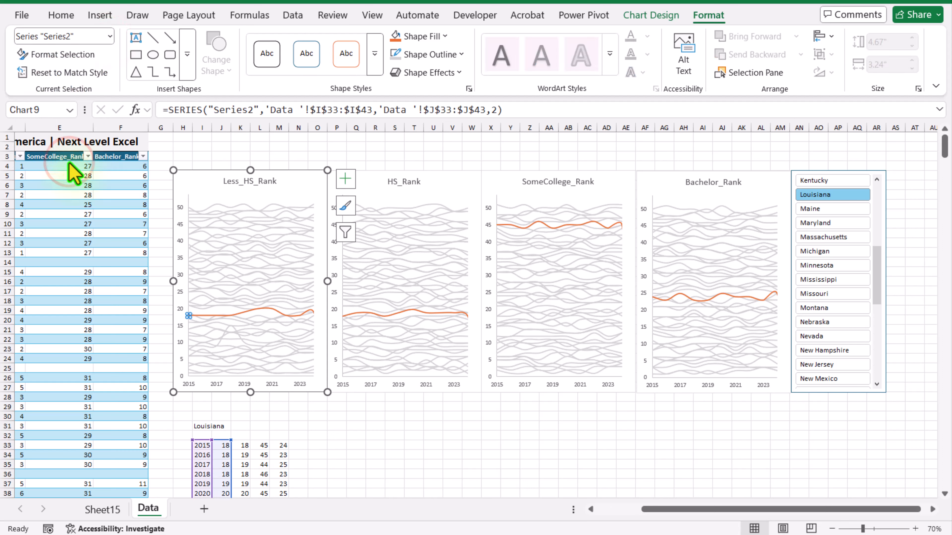
left_click(420, 56)
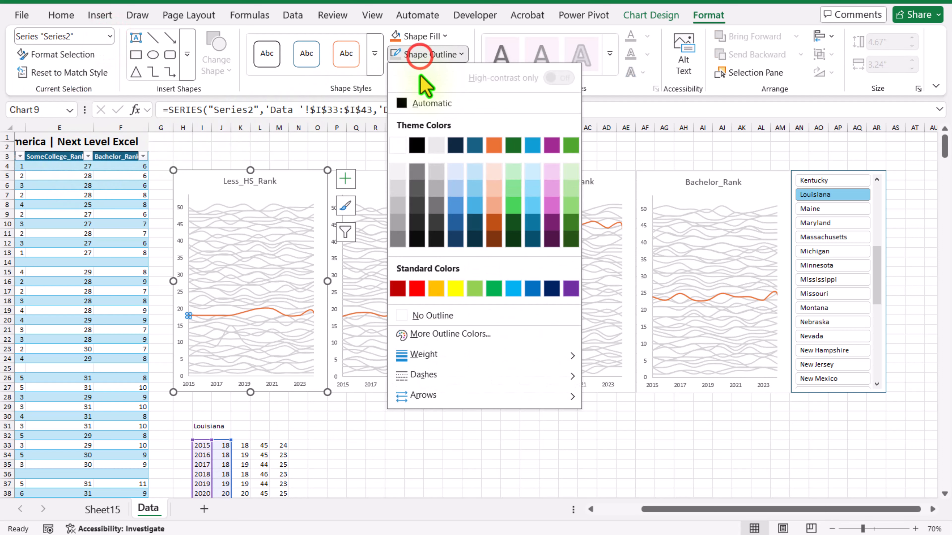
left_click(418, 146)
left_click(431, 56)
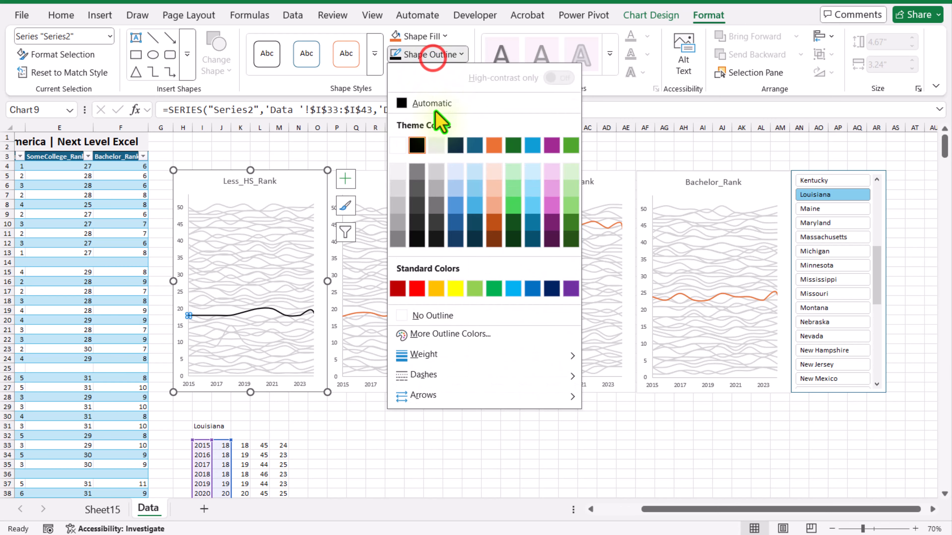
mouse_move(448, 353)
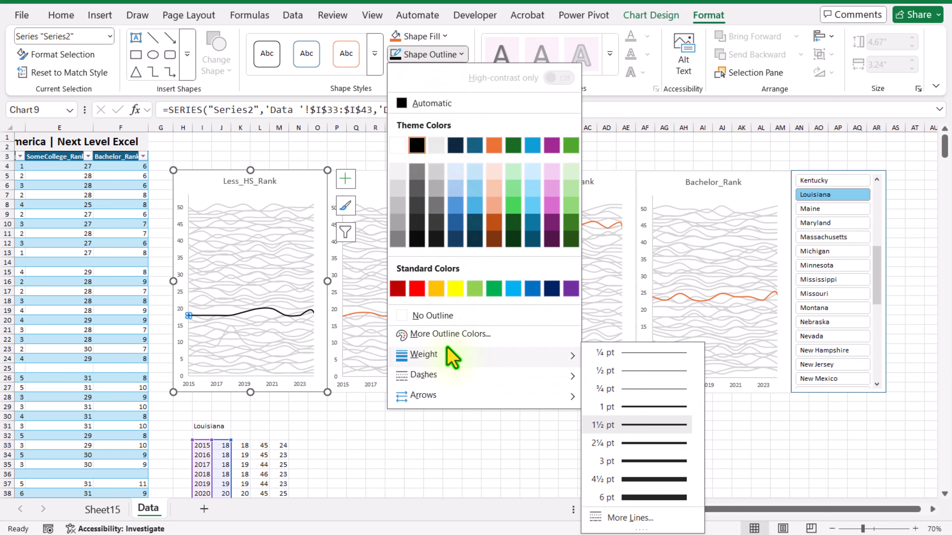
left_click(646, 443)
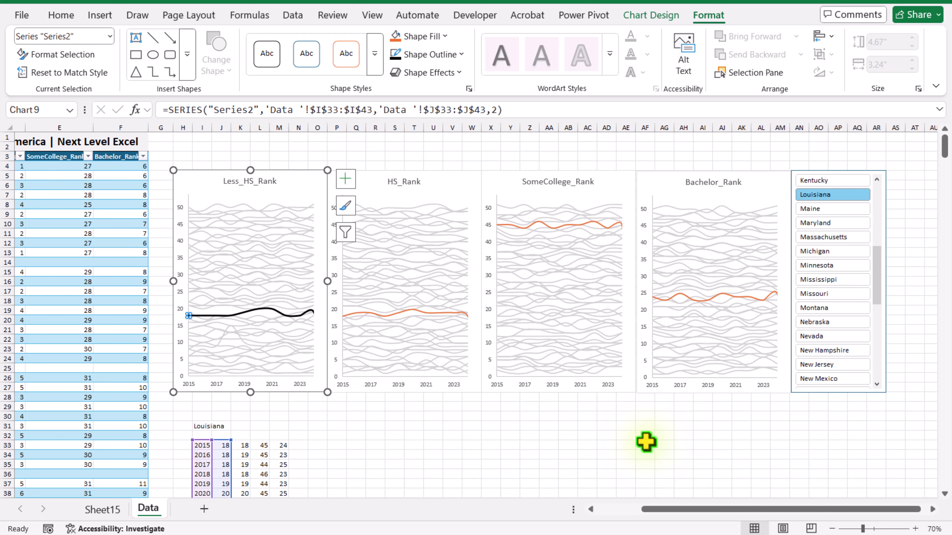
Give the orange highlight line in the HS_Rank chart a black outline at 2¼ pt weight
left_click(442, 314)
left_click(394, 54)
left_click(420, 54)
left_click(631, 442)
Change the highlighted state's line in the SomeCollege_Rank chart to black with a 2¼ pt weight
left_click(607, 177)
left_click(392, 55)
left_click(421, 55)
left_click(638, 436)
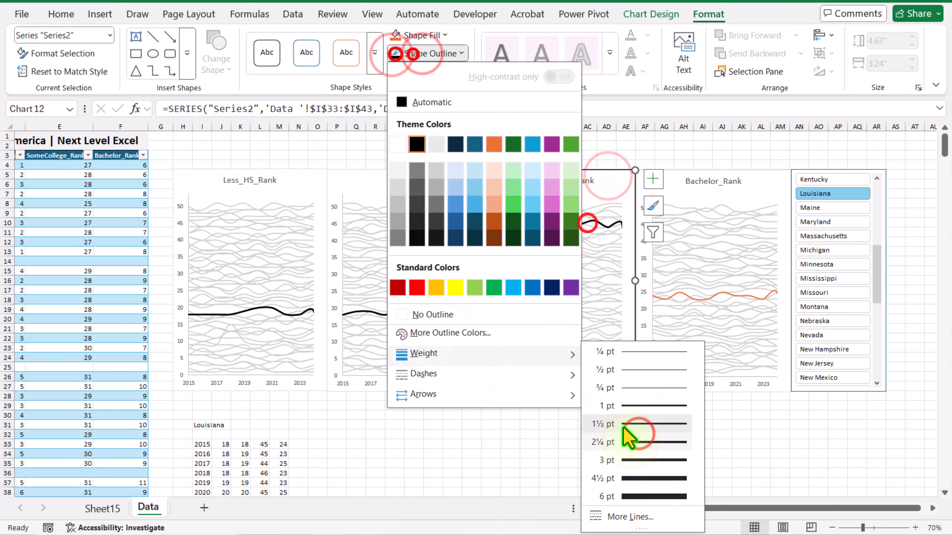
left_click(658, 444)
left_click(609, 433)
left_click(508, 175)
left_click(705, 17)
left_click(510, 222)
left_click(399, 55)
left_click(643, 443)
Make the highlighted state's line in the Bachelor_Rank chart black and 2¼ pt thick
left_click(752, 170)
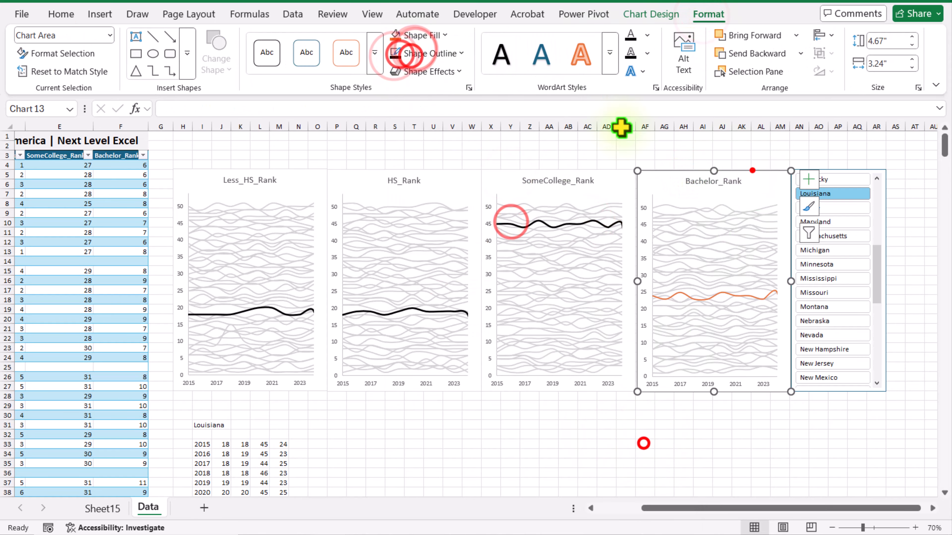
left_click(397, 55)
left_click(427, 55)
left_click(652, 440)
left_click(682, 295)
left_click(707, 16)
left_click(398, 54)
left_click(427, 54)
left_click(660, 442)
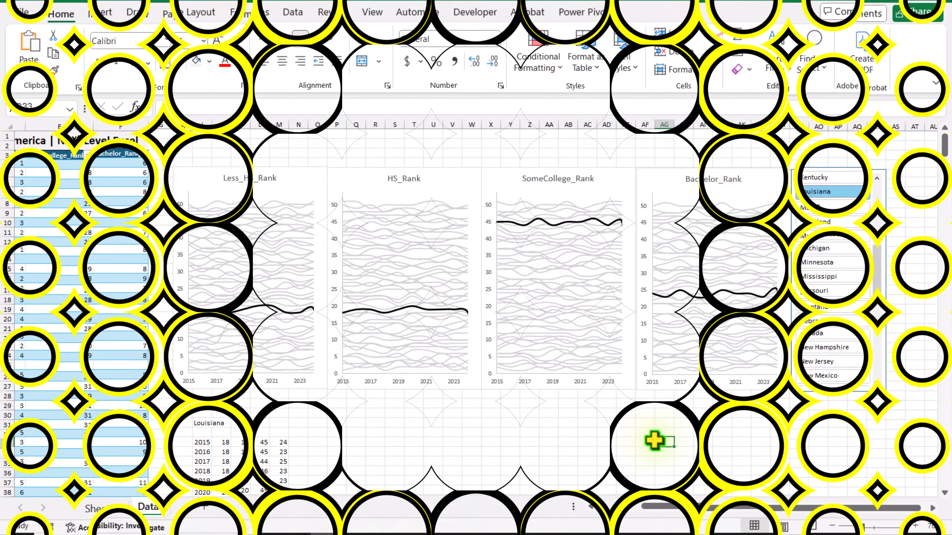